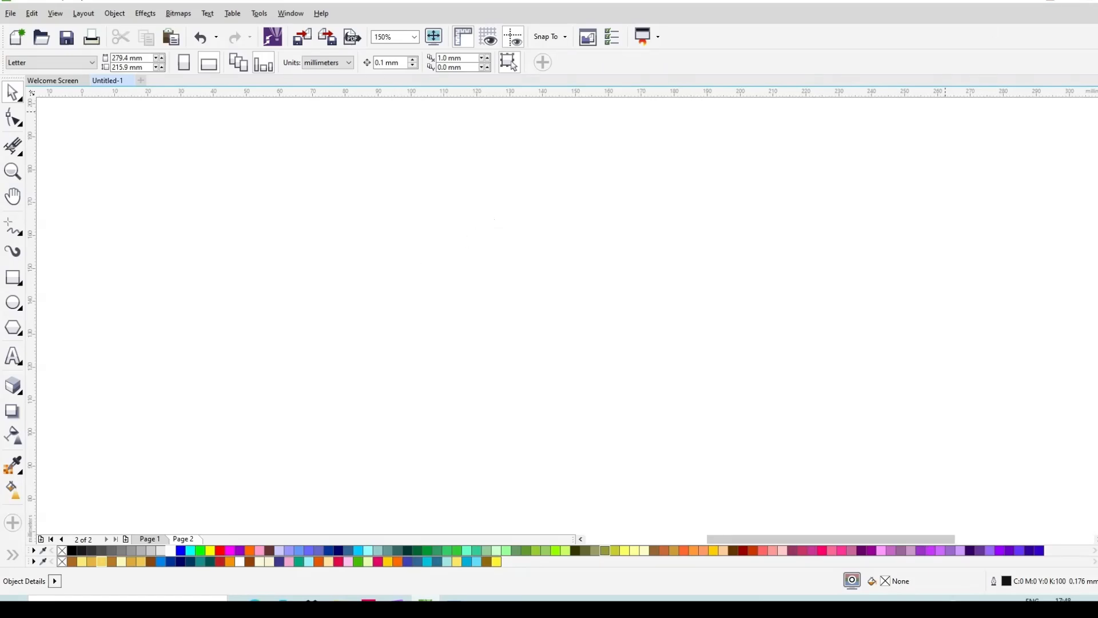
# Draw a straight vertical line about 61 mm long with the Freehand tool.
pyautogui.click(15, 231)
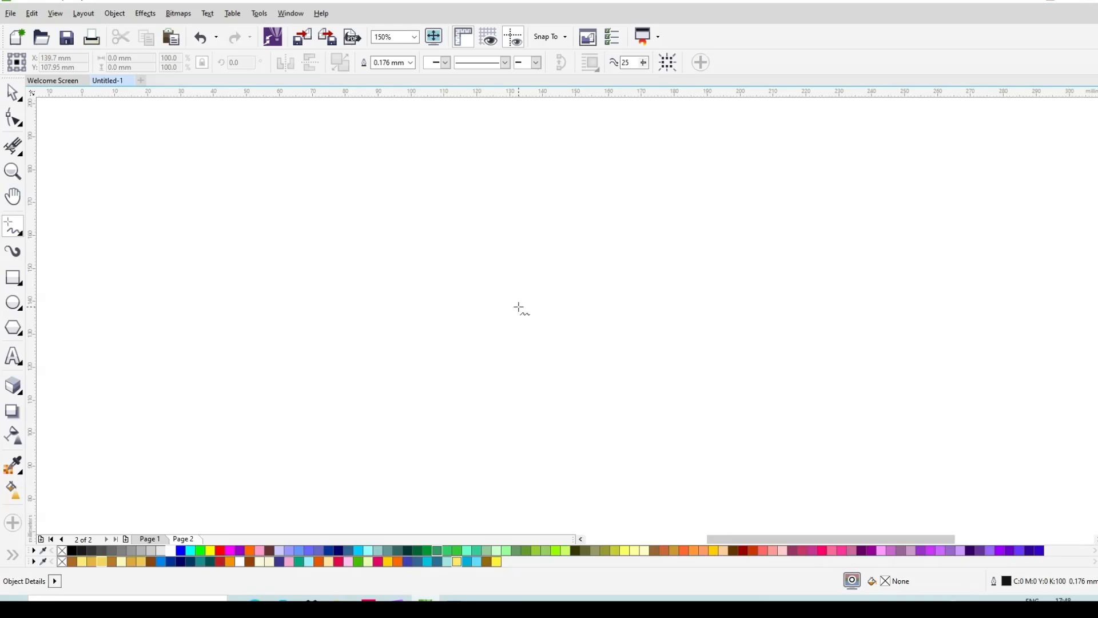
pyautogui.click(17, 229)
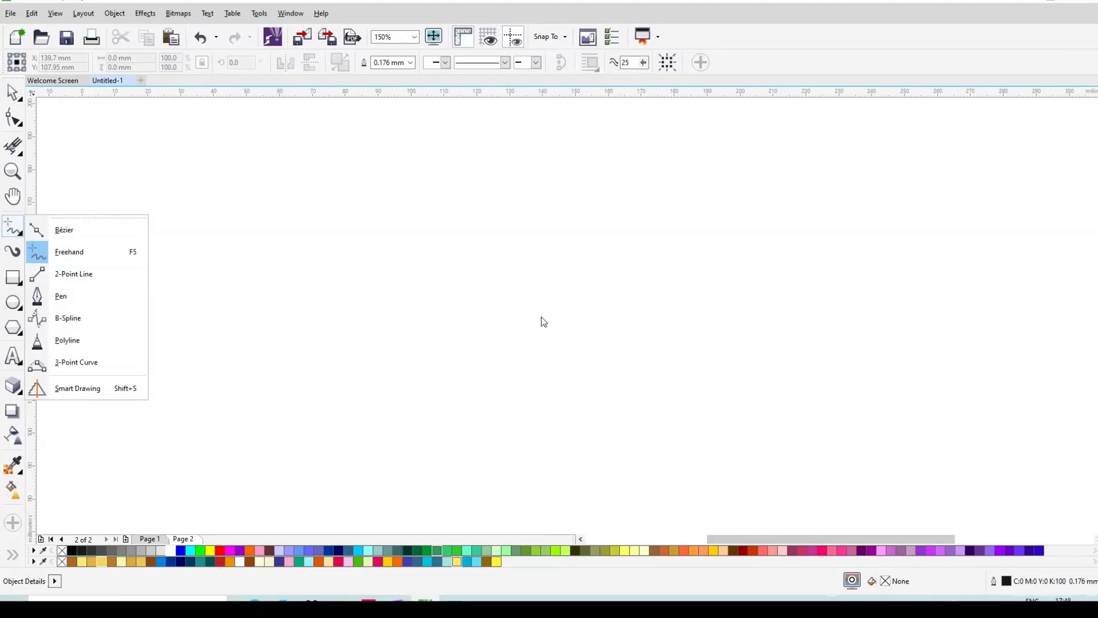
pyautogui.click(541, 312)
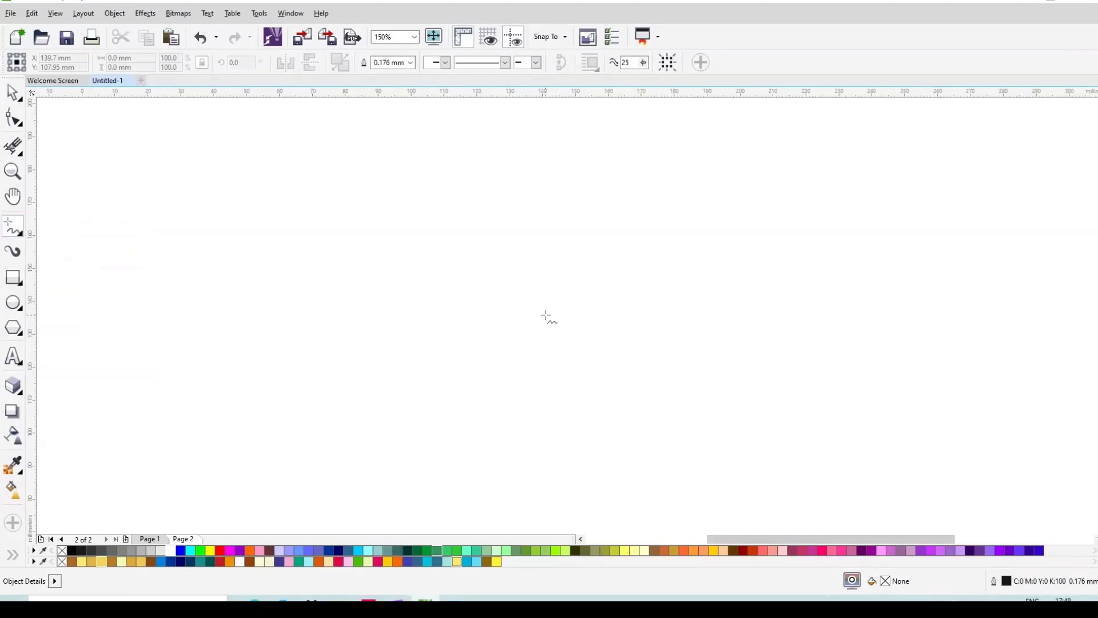
pyautogui.click(547, 314)
pyautogui.click(546, 130)
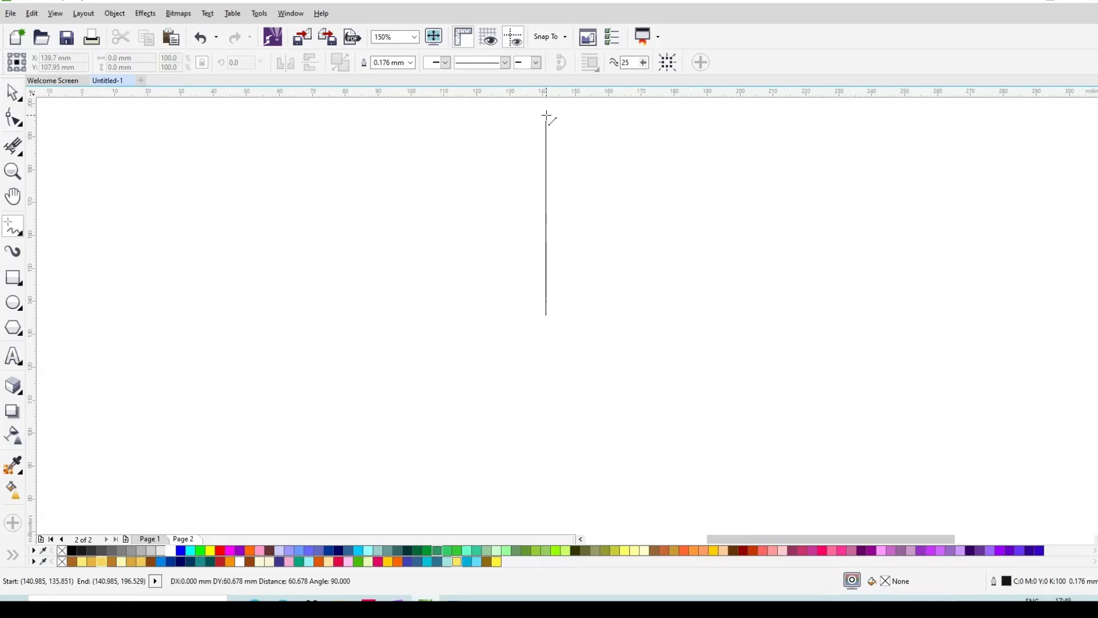
pyautogui.click(546, 113)
# Move the vertical line's rotation centre to its lower end and make a copy rotated to 345 degrees.
pyautogui.click(14, 94)
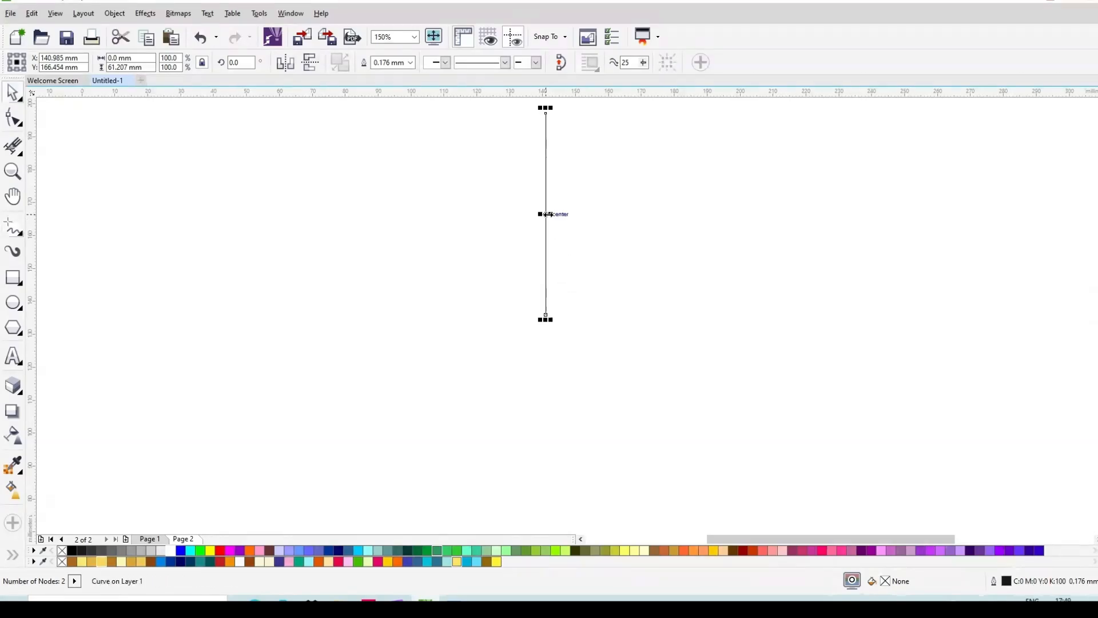
pyautogui.click(547, 214)
pyautogui.moveTo(546, 214); pyautogui.dragTo(546, 314)
pyautogui.scroll(-1, 558, 315)
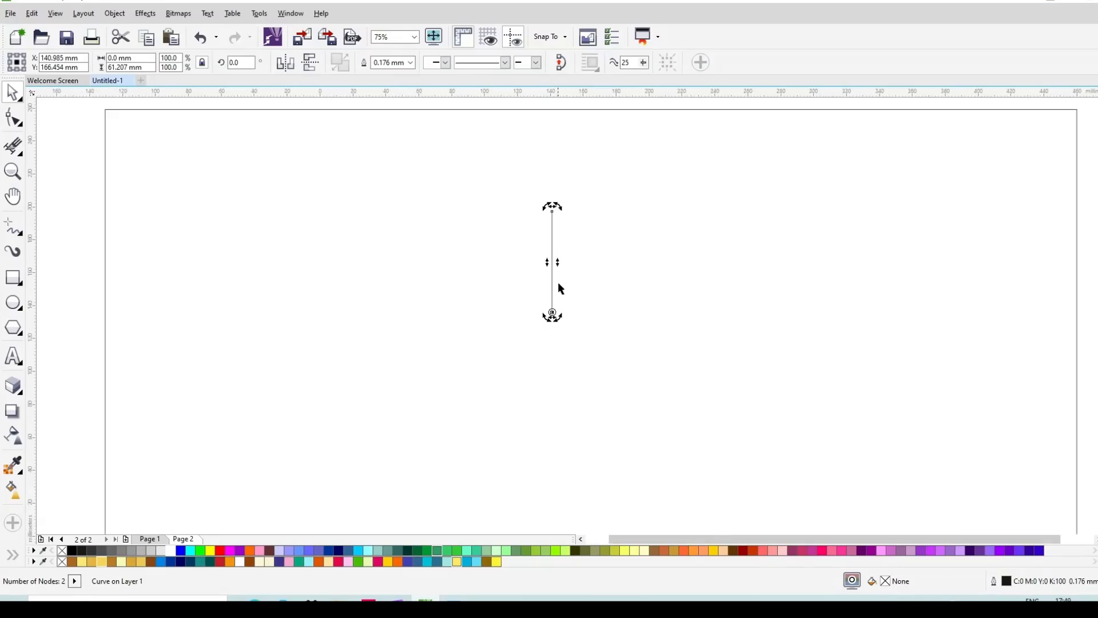
pyautogui.scroll(1, 559, 228)
pyautogui.moveTo(552, 191); pyautogui.dragTo(598, 198)
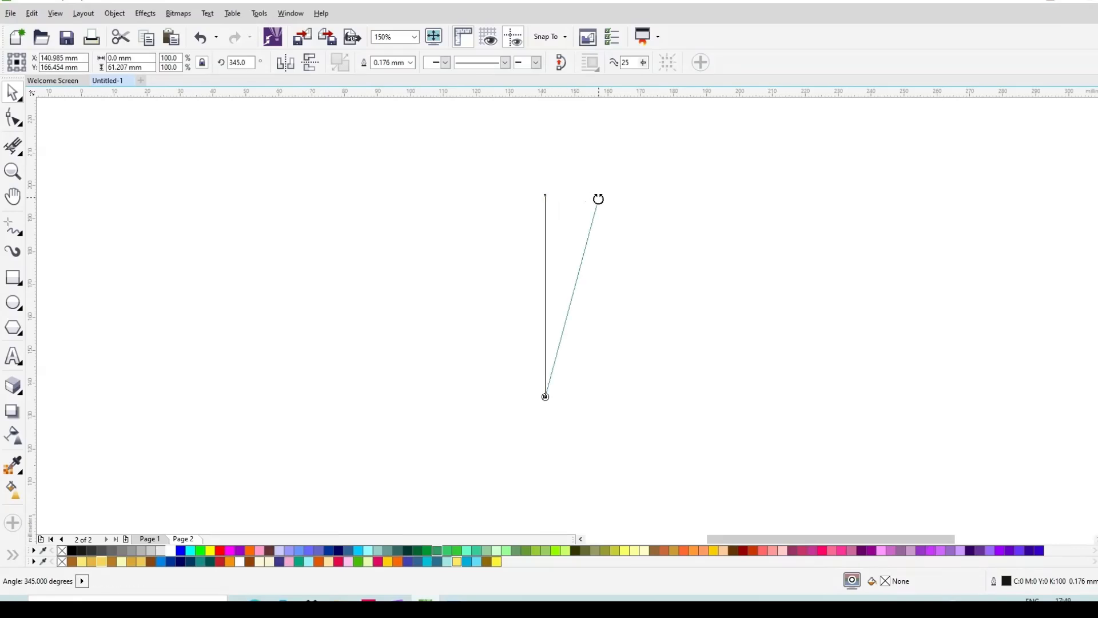
pyautogui.moveTo(598, 199); pyautogui.dragTo(598, 198)
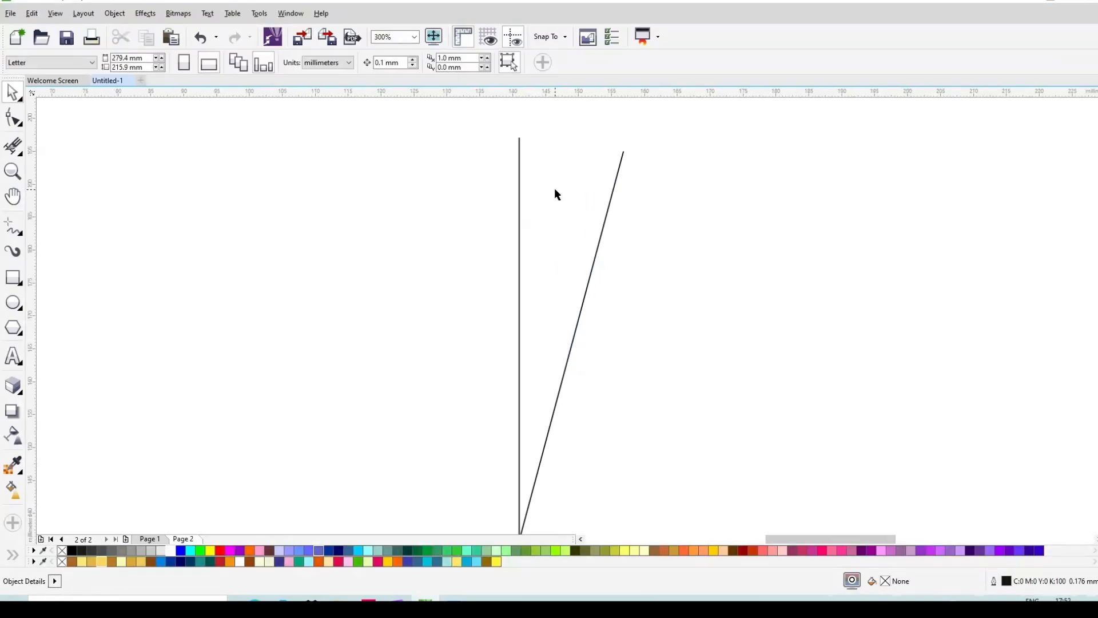
# Draw a freehand straight line at -45 degrees from the vertical line's upper part across the slanted line, spanning about 46.5 mm each way.
pyautogui.scroll(2, 555, 195)
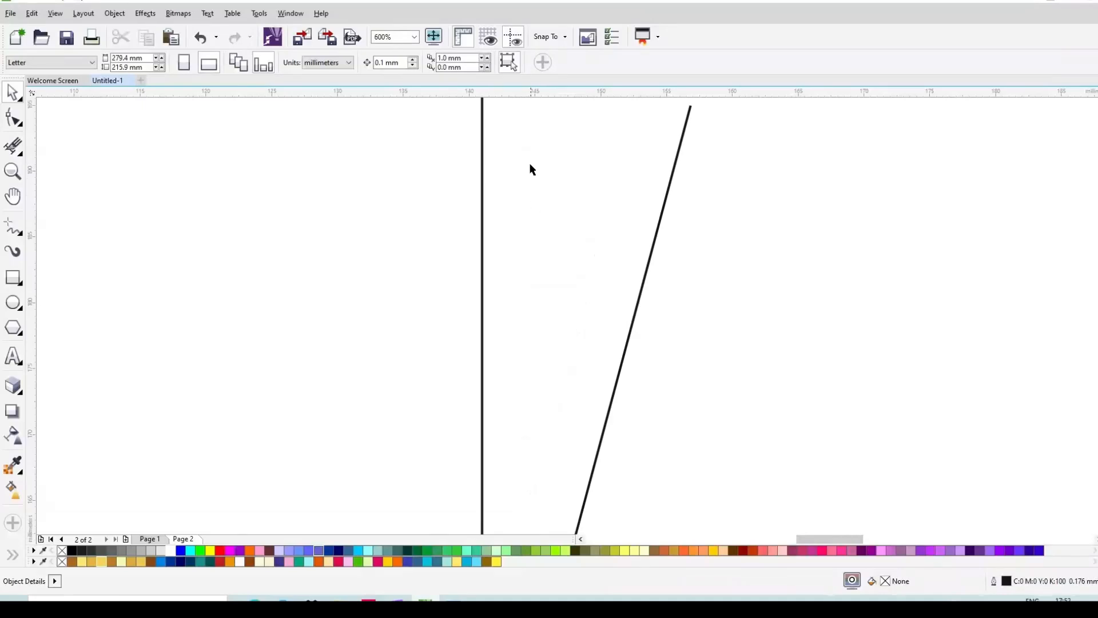
pyautogui.scroll(-1, 552, 164)
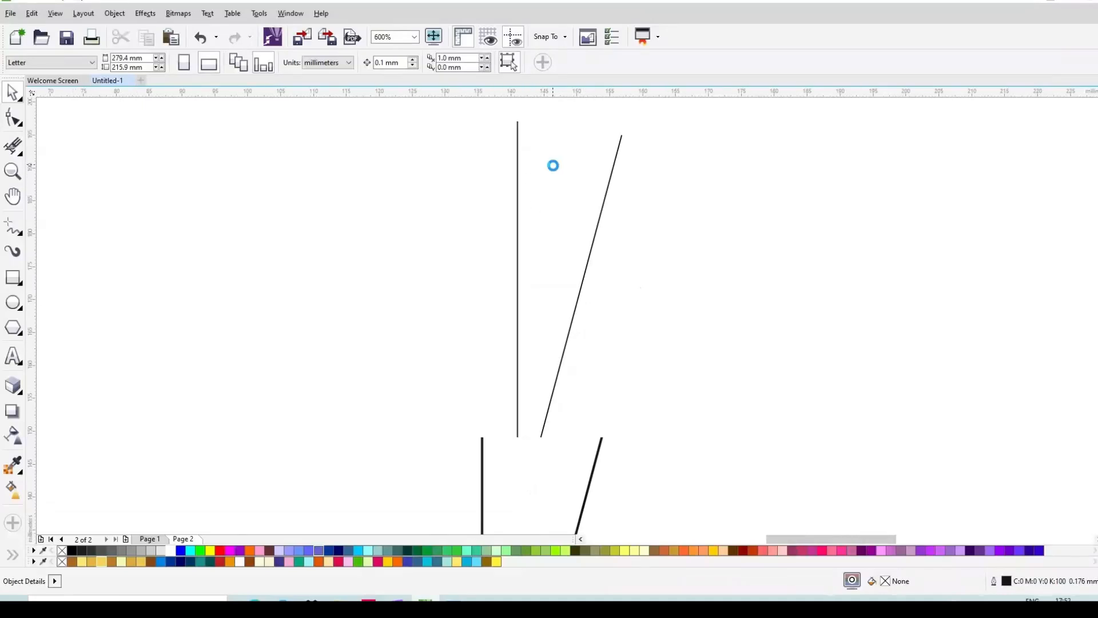
pyautogui.scroll(1, 578, 155)
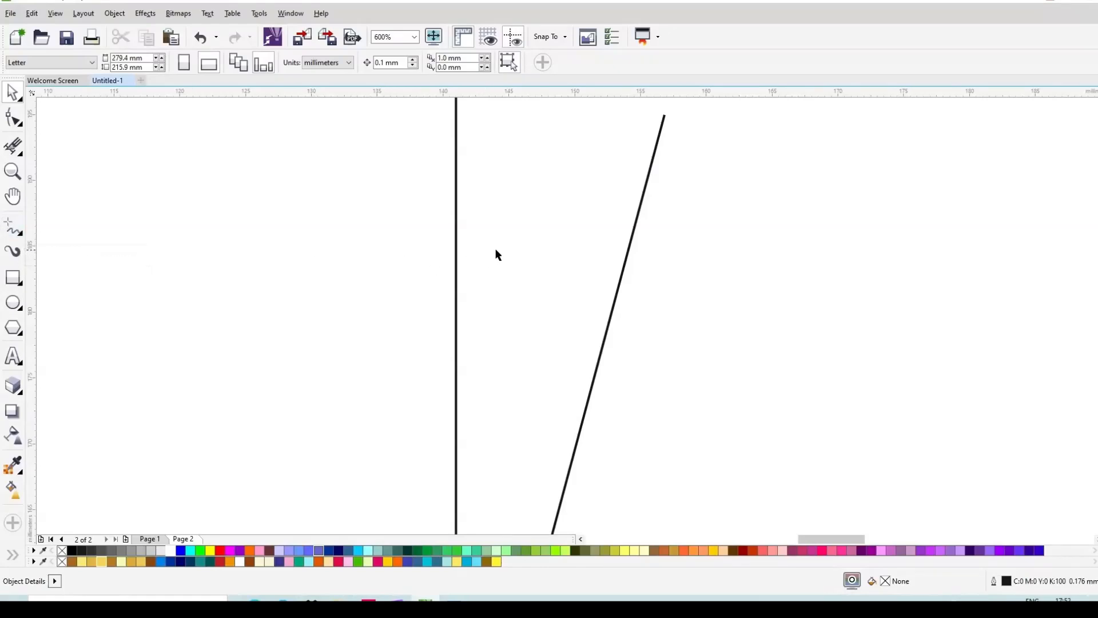
pyautogui.press('F5')
pyautogui.scroll(-1, 481, 201)
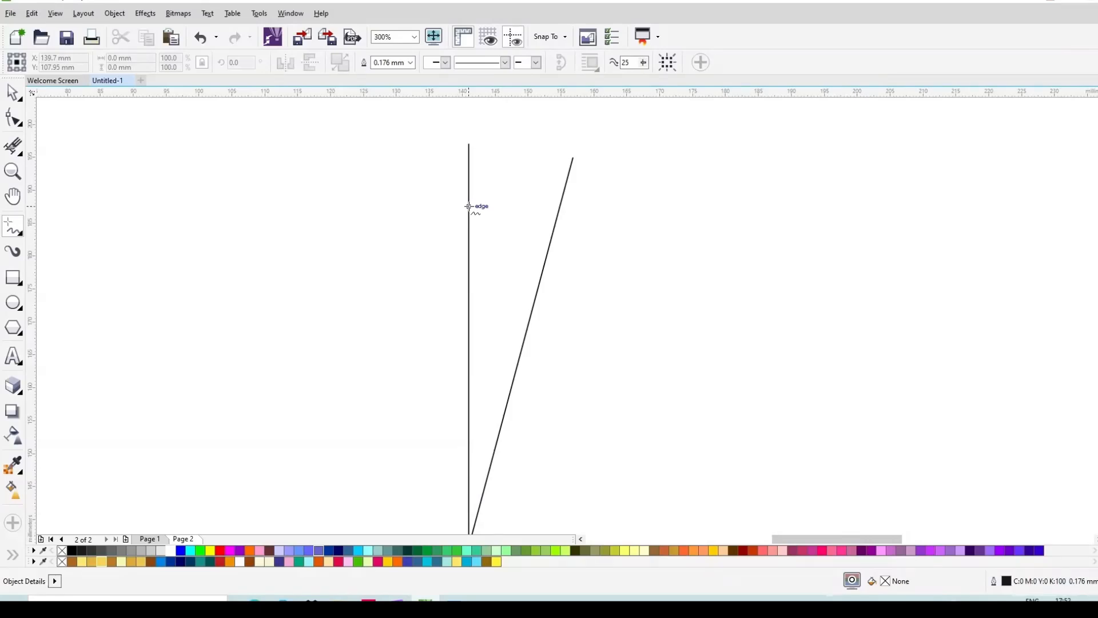
pyautogui.click(469, 206)
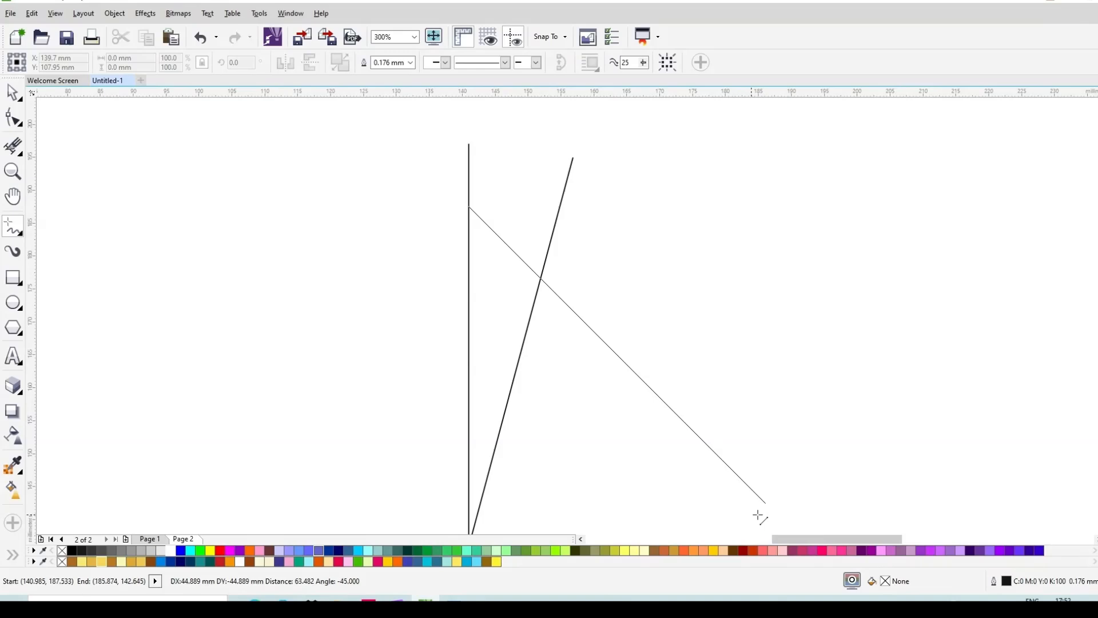
pyautogui.click(777, 514)
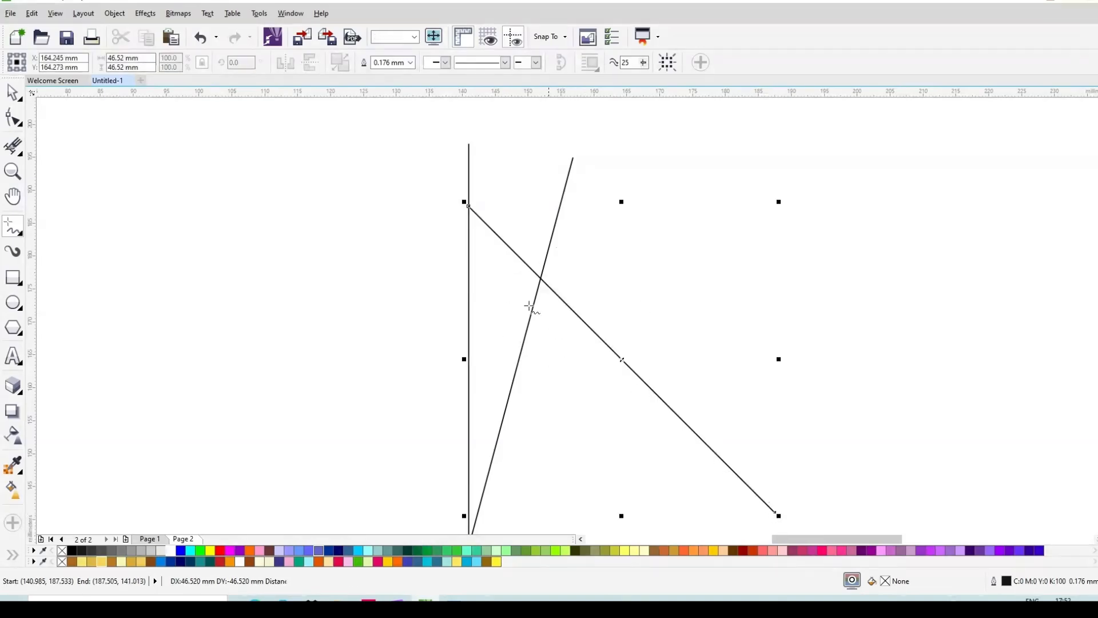
# Place a parallel copy of the diagonal line about 11 mm above the original.
pyautogui.press('space')
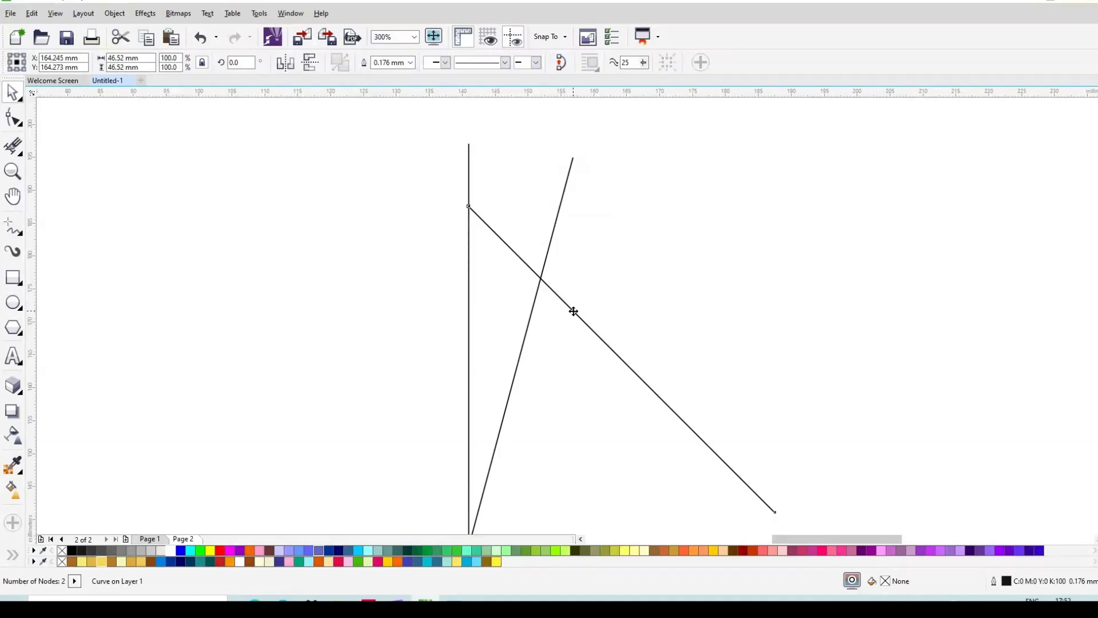
pyautogui.moveTo(574, 310); pyautogui.dragTo(570, 237)
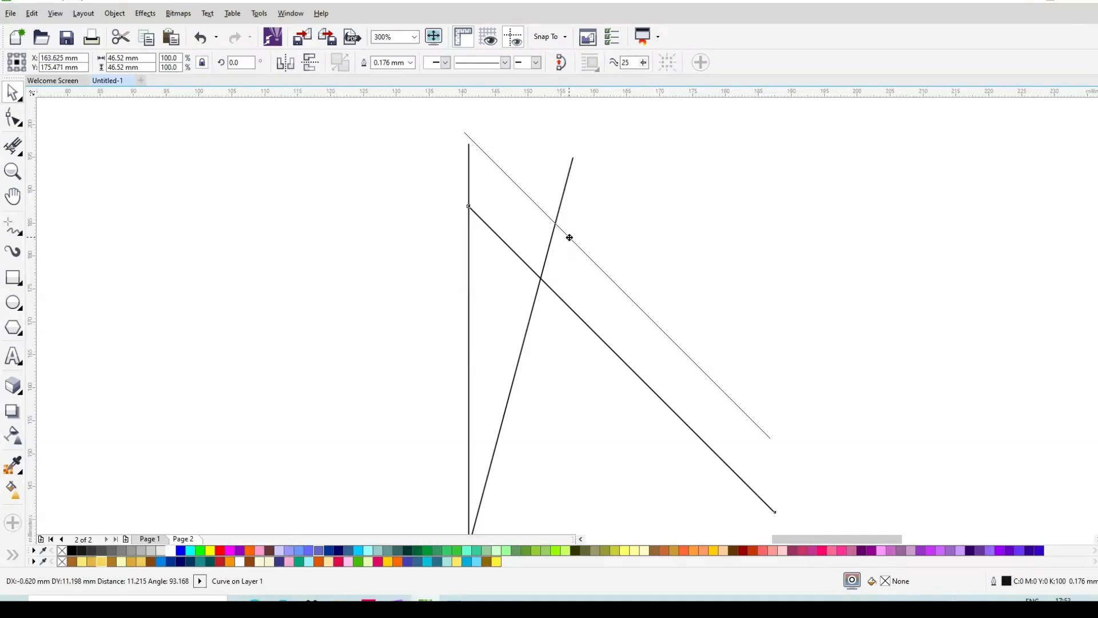
pyautogui.moveTo(569, 238); pyautogui.dragTo(571, 235)
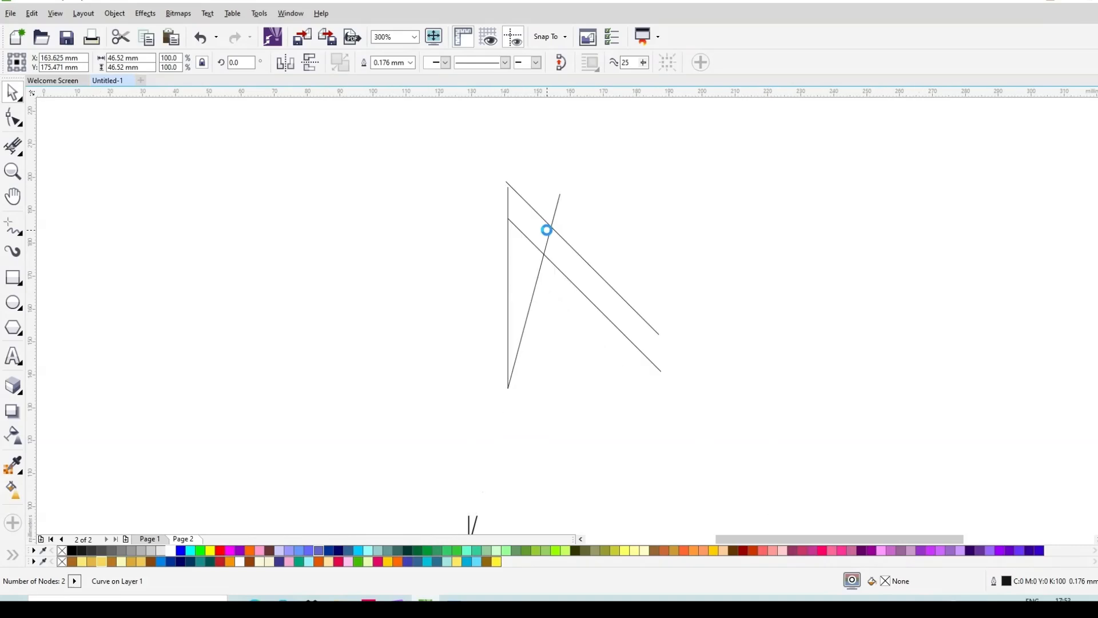
# Stretch the vertical line upward past the upper diagonal to a height of about 63.6 mm.
pyautogui.scroll(2, 507, 188)
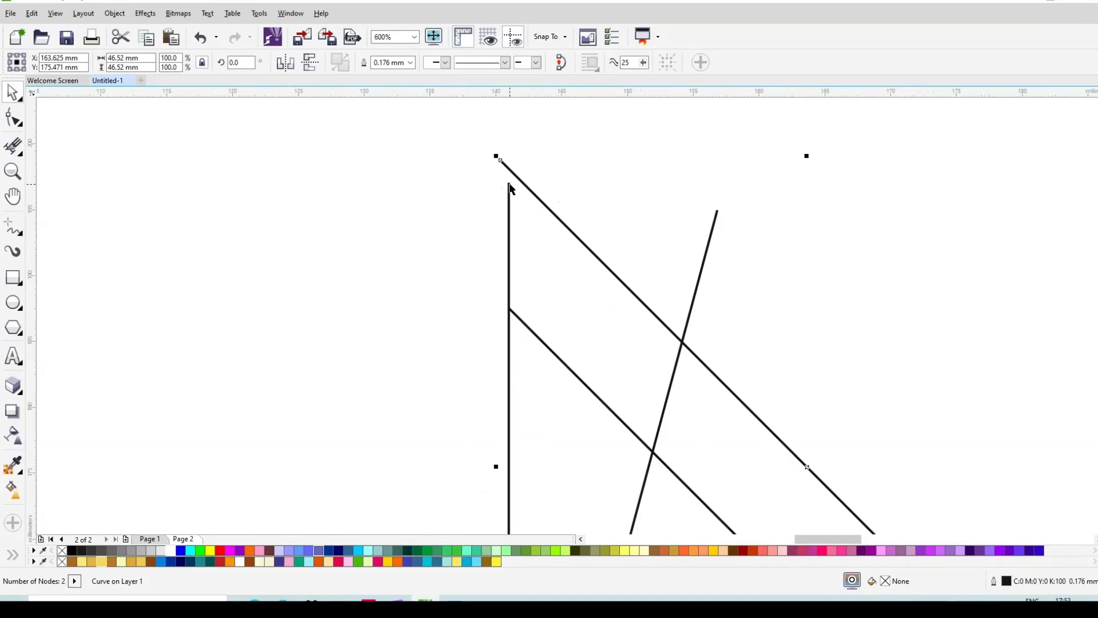
pyautogui.click(509, 187)
pyautogui.scroll(2, 507, 174)
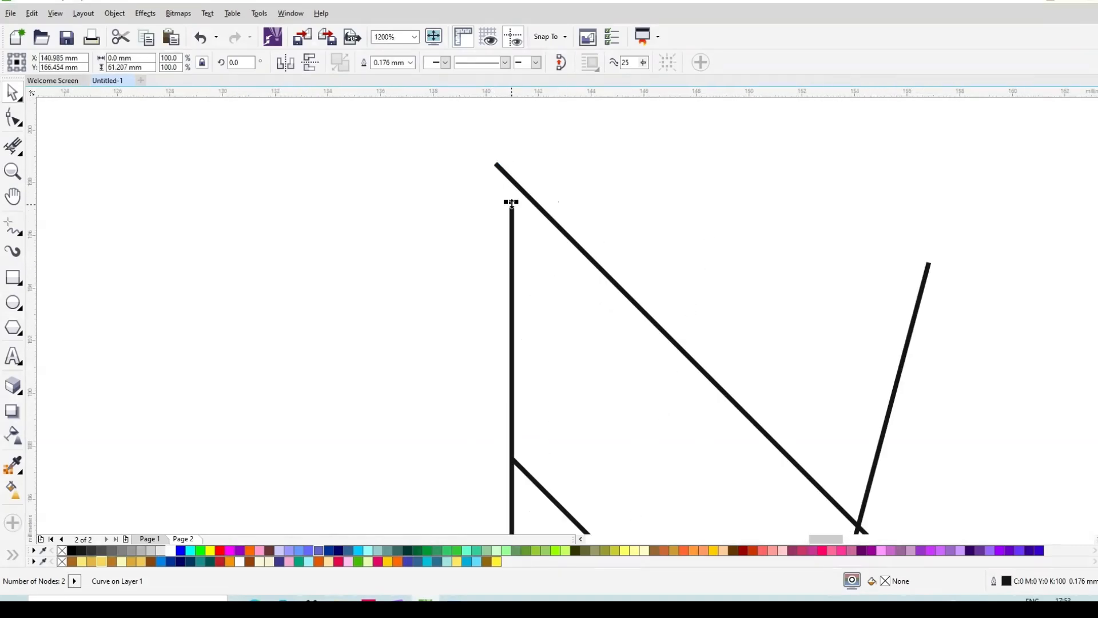
pyautogui.moveTo(510, 202); pyautogui.dragTo(511, 140)
pyautogui.scroll(-4, 517, 135)
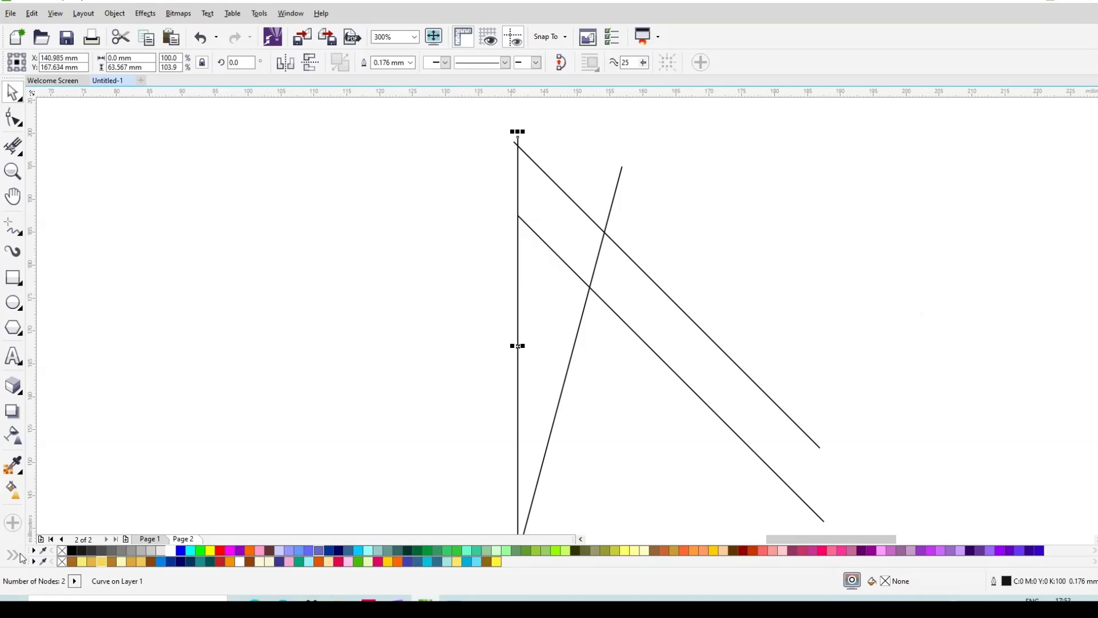
# Smart Fill the area enclosed by the two diagonals, the vertical line and the slanted line with red.
pyautogui.click(12, 554)
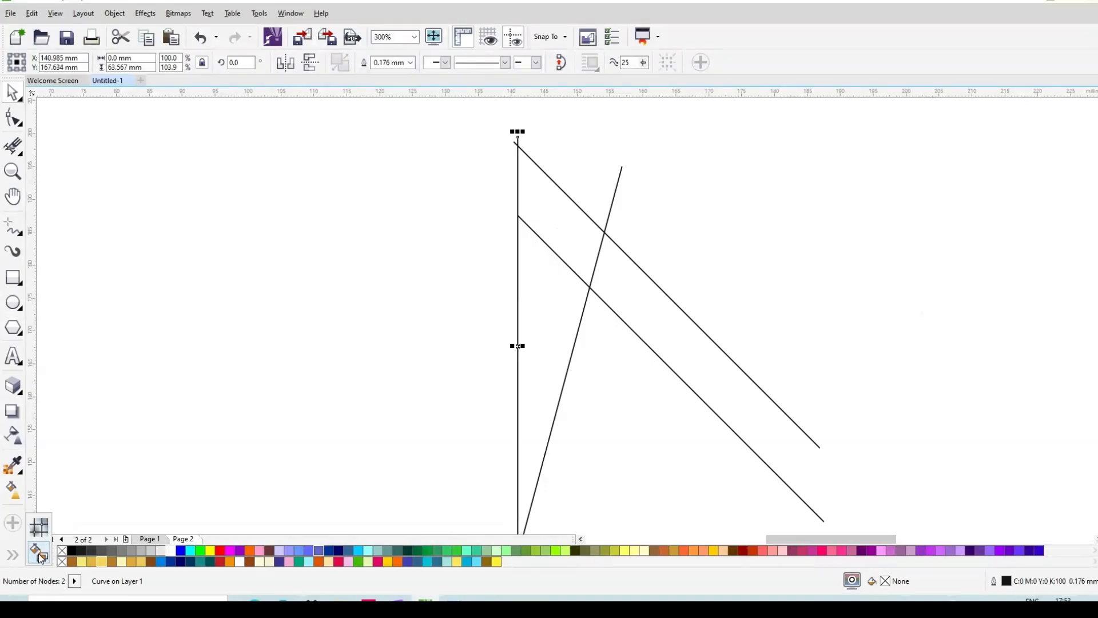
pyautogui.click(39, 553)
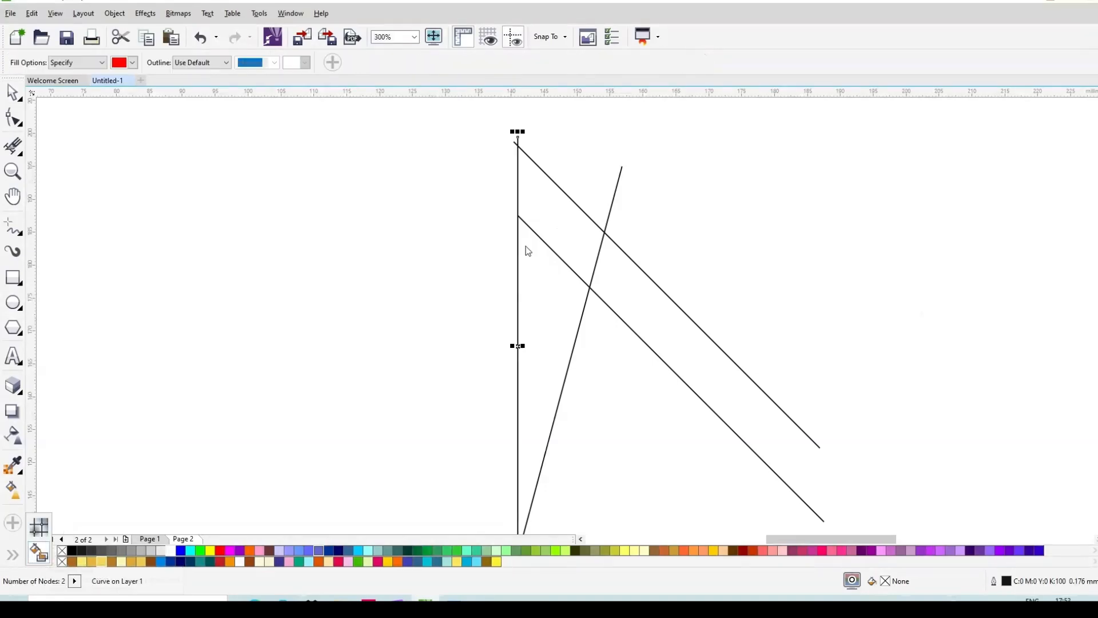
pyautogui.click(561, 217)
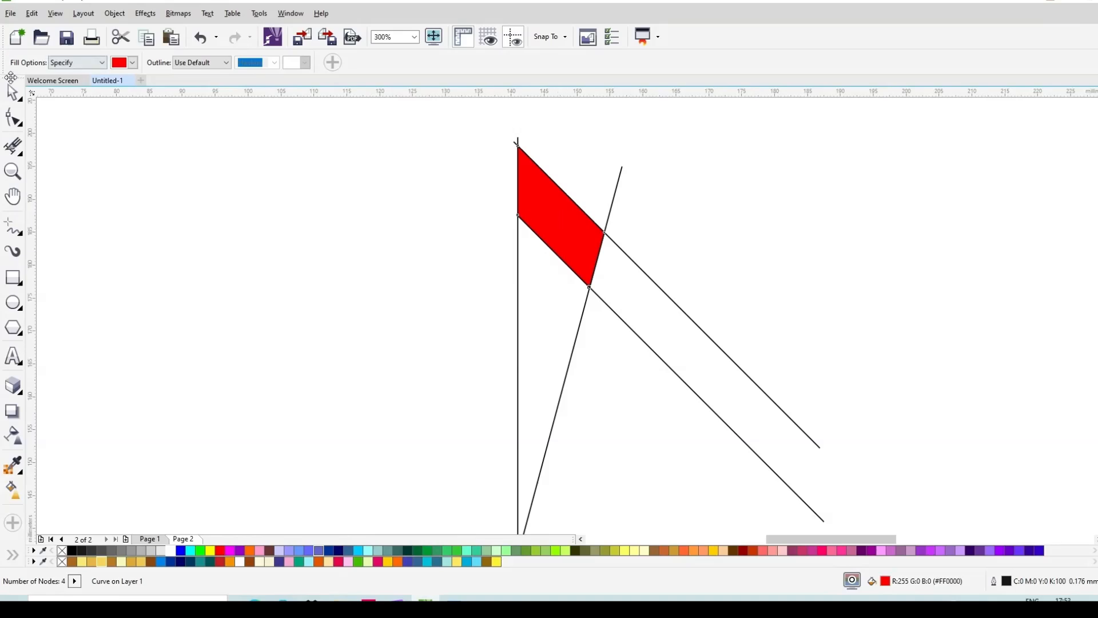
# Delete both diagonal construction lines, keeping the filled shape and the two lines that meet at the bottom.
pyautogui.press('space')
pyautogui.click(655, 281)
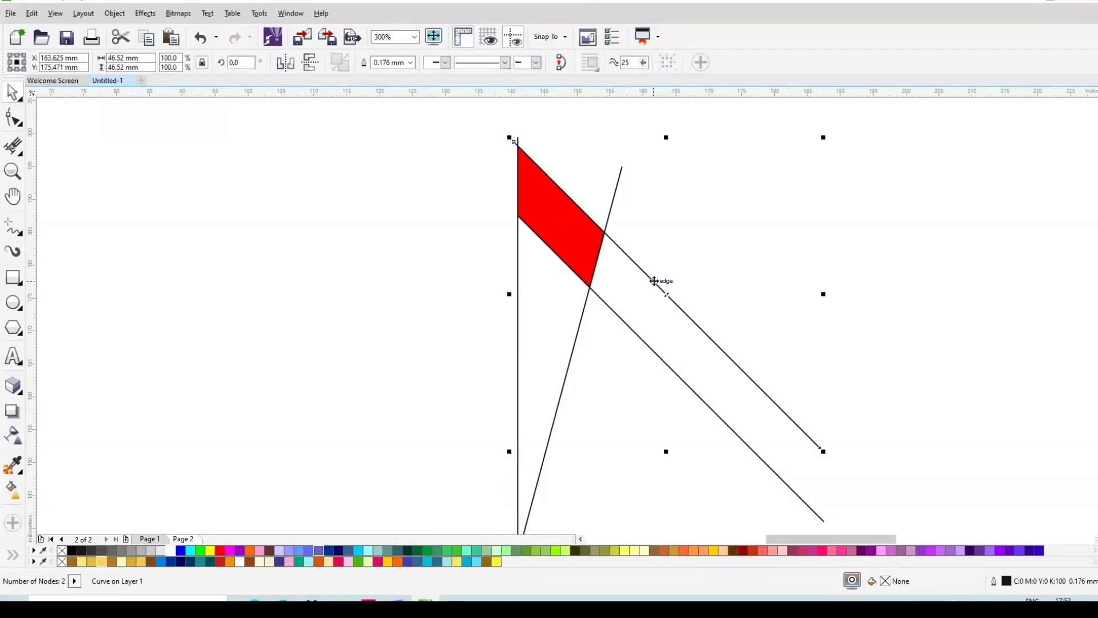
pyautogui.press('Delete')
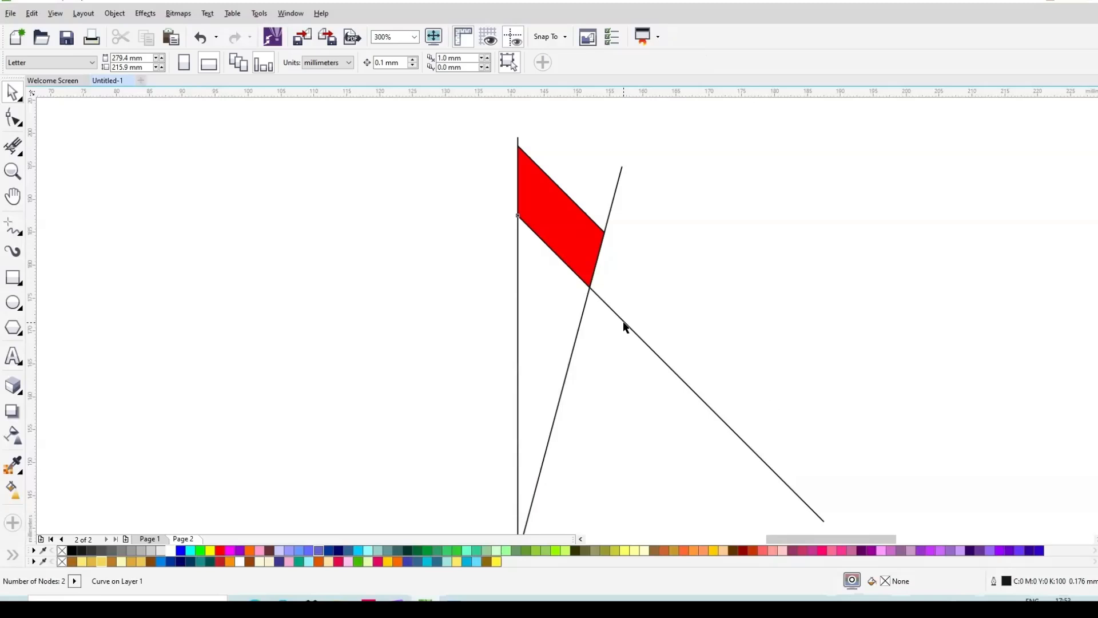
pyautogui.click(625, 322)
pyautogui.press('Delete')
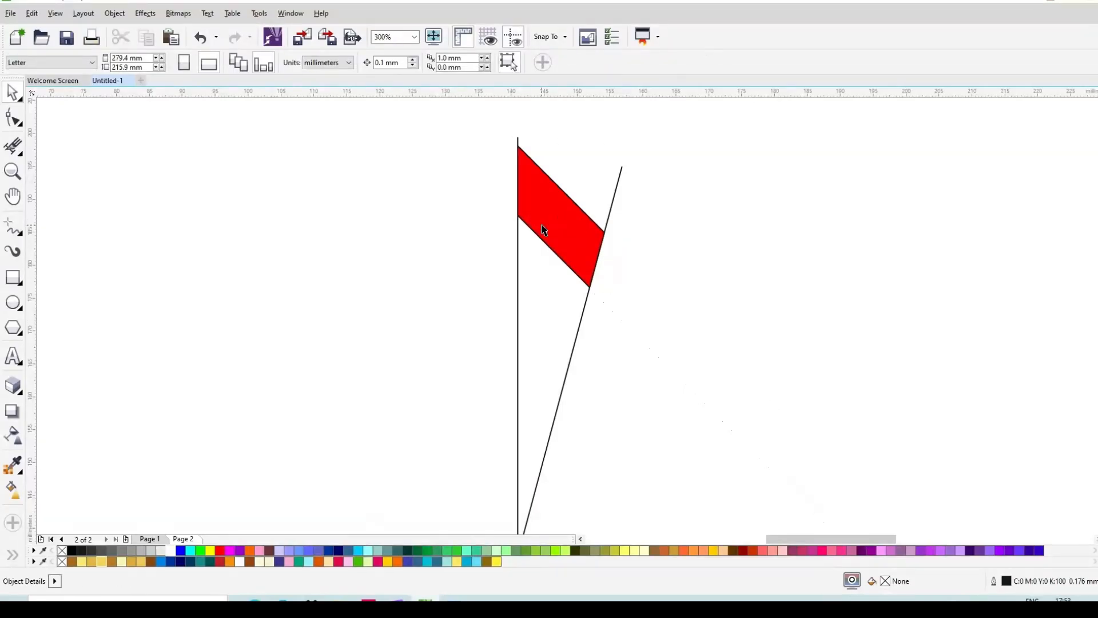
# Recolor the filled shape navy (#000066) and mirror a copy of it to the left across the vertical line.
pyautogui.click(553, 224)
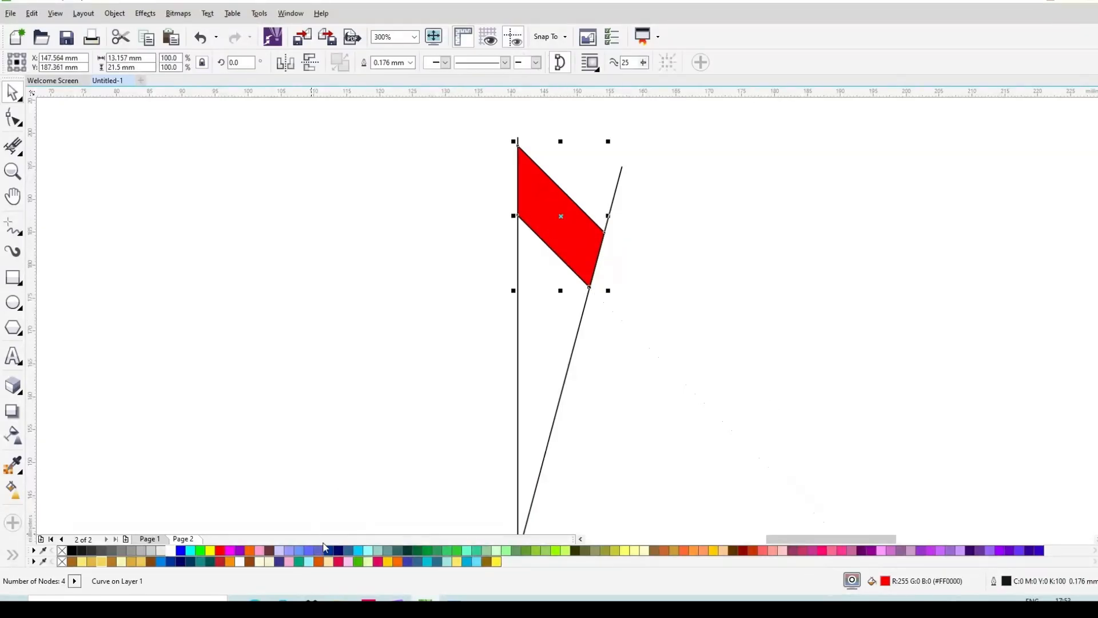
pyautogui.click(339, 550)
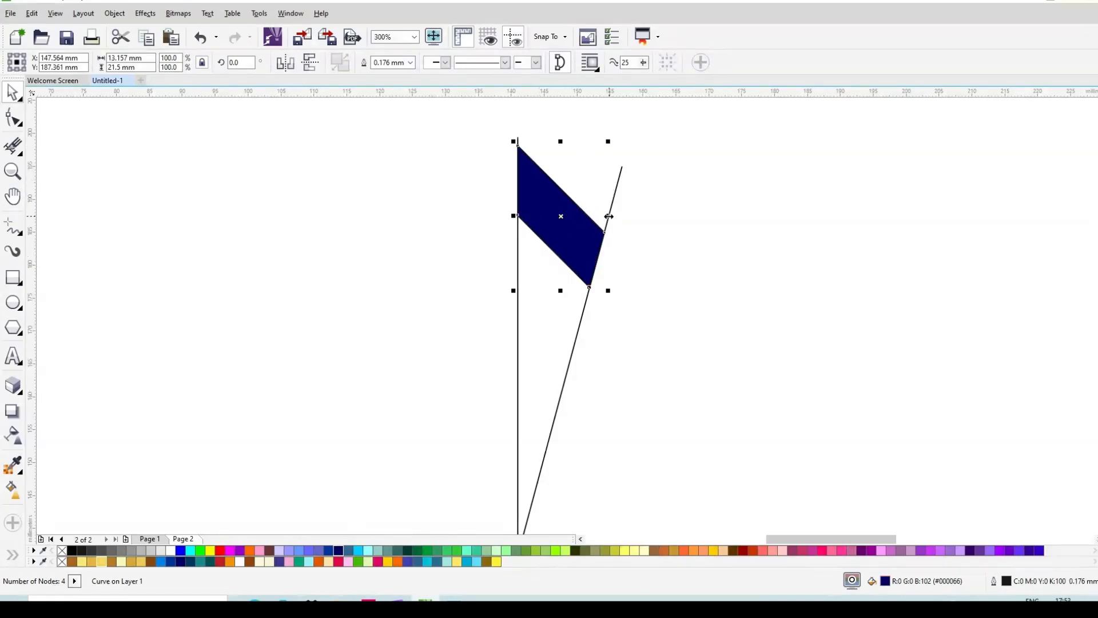
pyautogui.moveTo(609, 216); pyautogui.dragTo(434, 237)
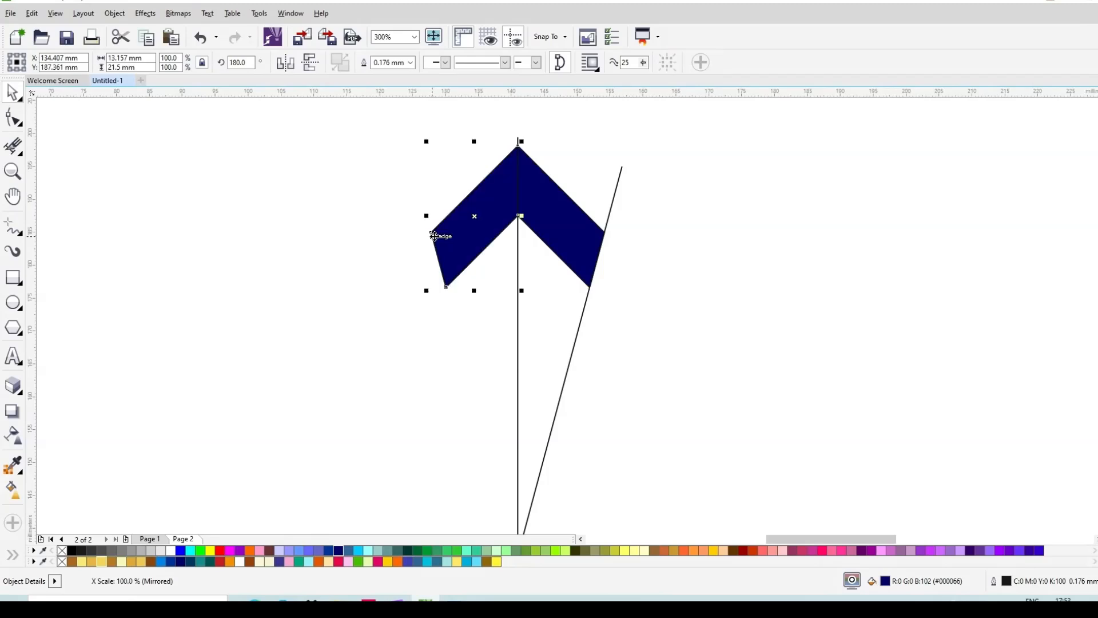
pyautogui.scroll(-1, 489, 166)
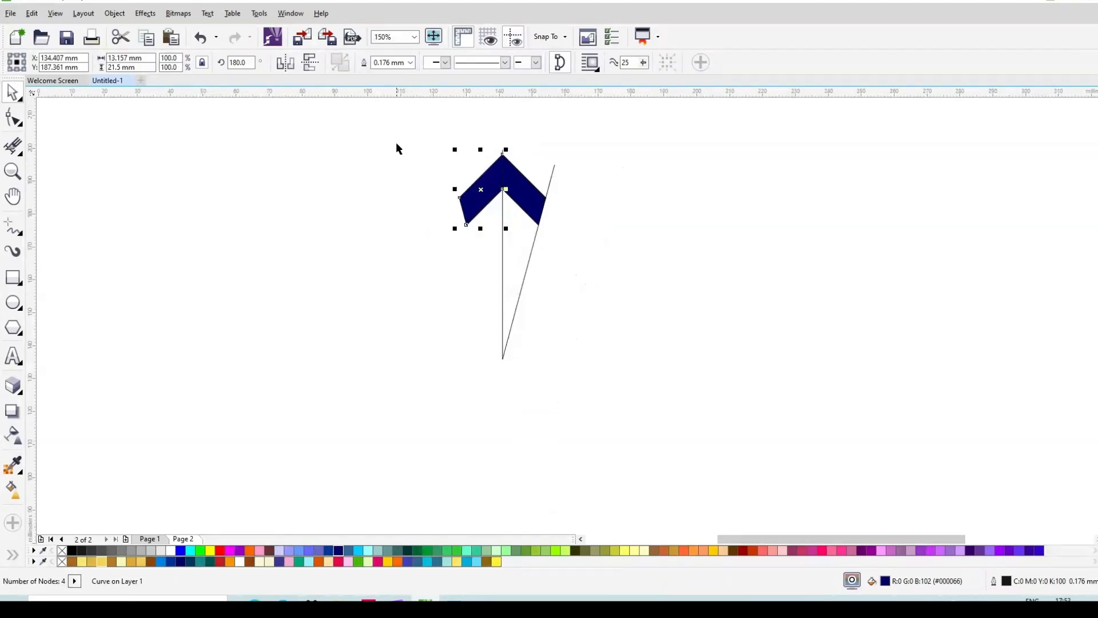
pyautogui.click(407, 157)
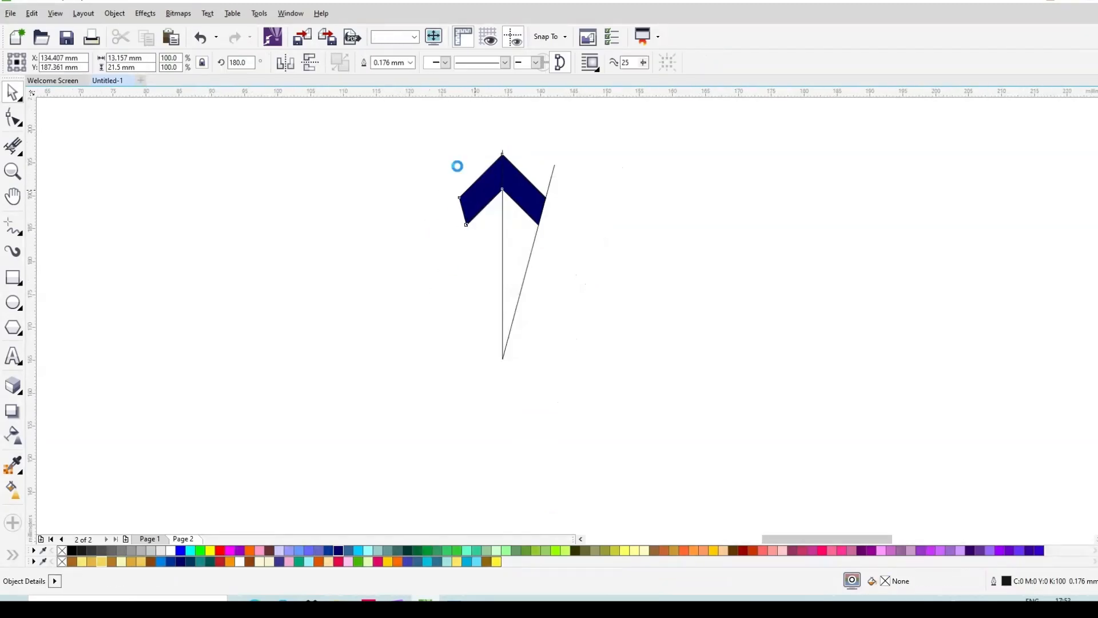
# Fill the mirrored left half of the arrow shape with the lighter blue #003399.
pyautogui.click(499, 194)
pyautogui.scroll(1, 542, 164)
pyautogui.scroll(1, 543, 164)
pyautogui.scroll(-1, 543, 164)
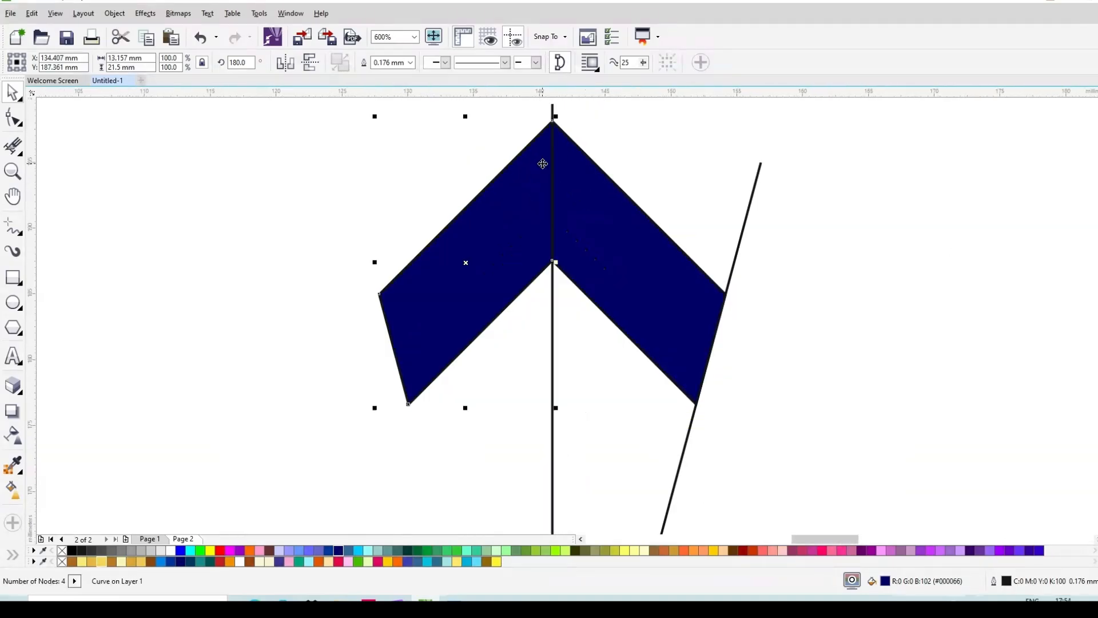
pyautogui.click(331, 554)
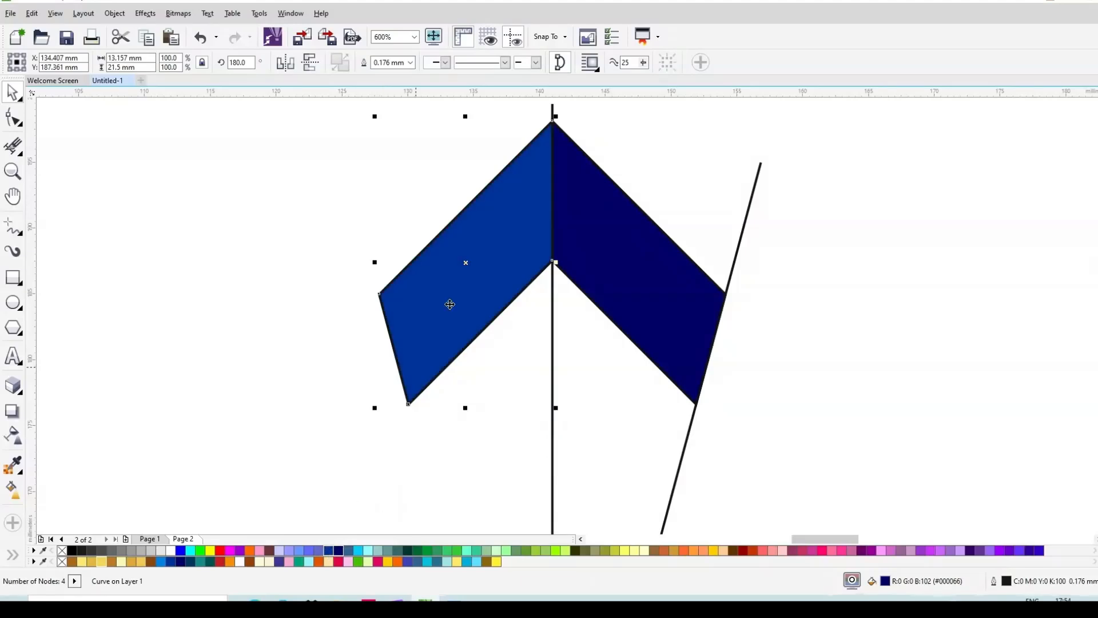
pyautogui.scroll(-1, 521, 193)
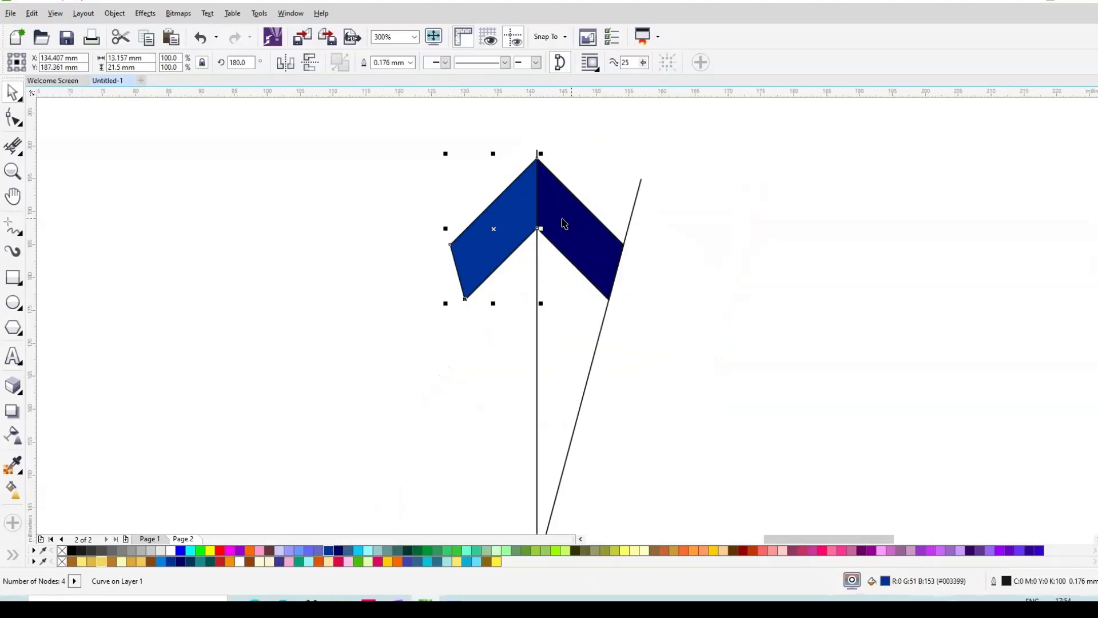
# Group the navy and blue arrow halves together and set the group's outline width to None.
pyautogui.moveTo(343, 140); pyautogui.dragTo(680, 366)
pyautogui.scroll(-1, 588, 175)
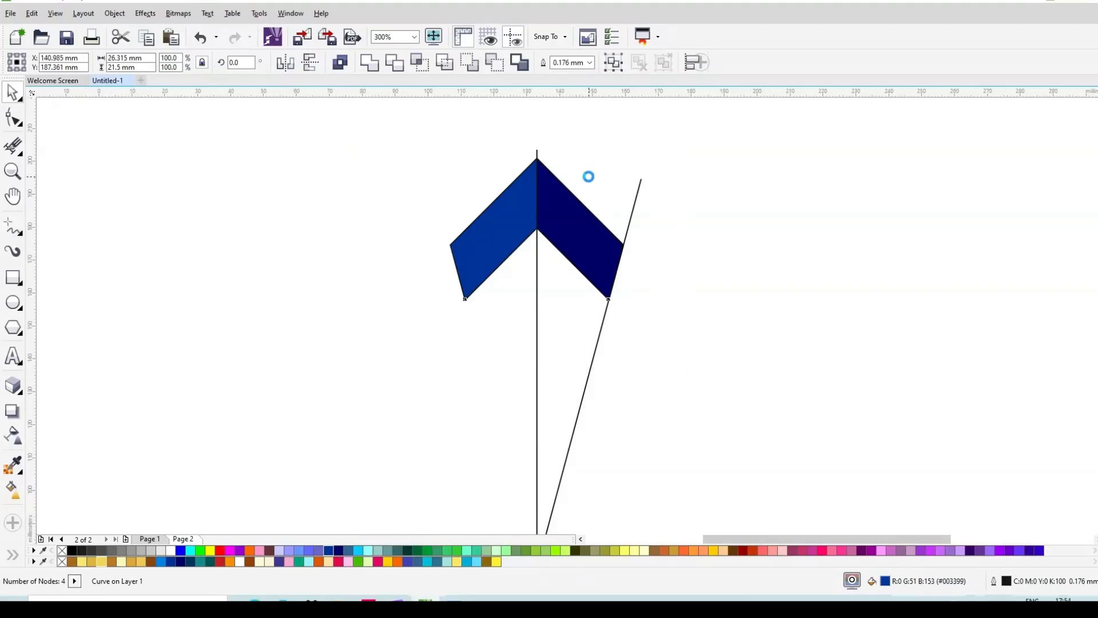
pyautogui.click(613, 62)
pyautogui.scroll(1, 613, 194)
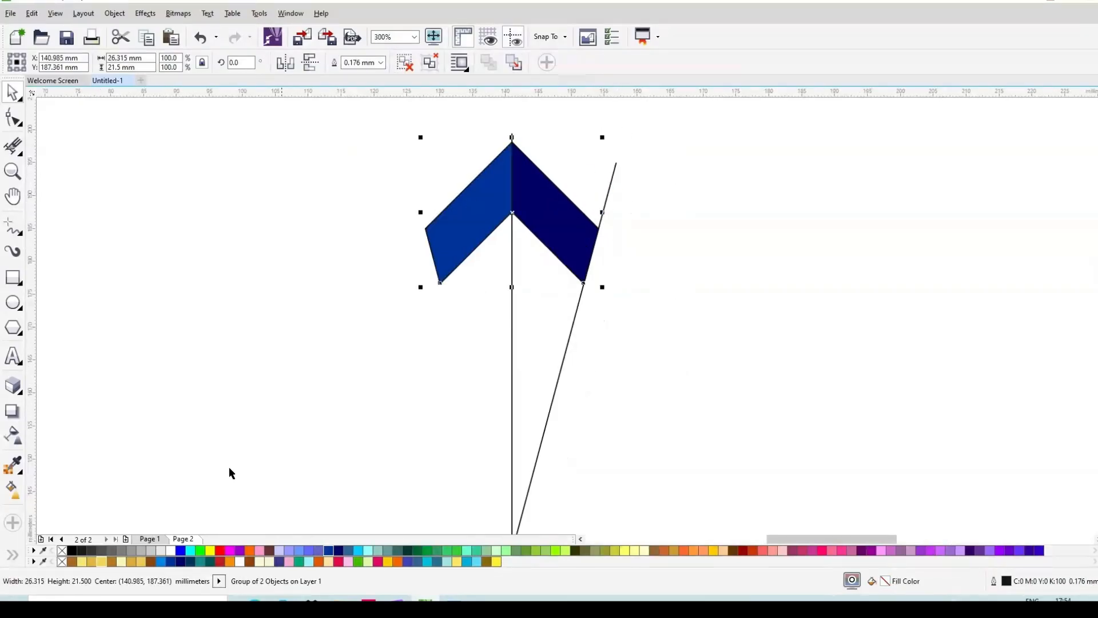
pyautogui.click(381, 62)
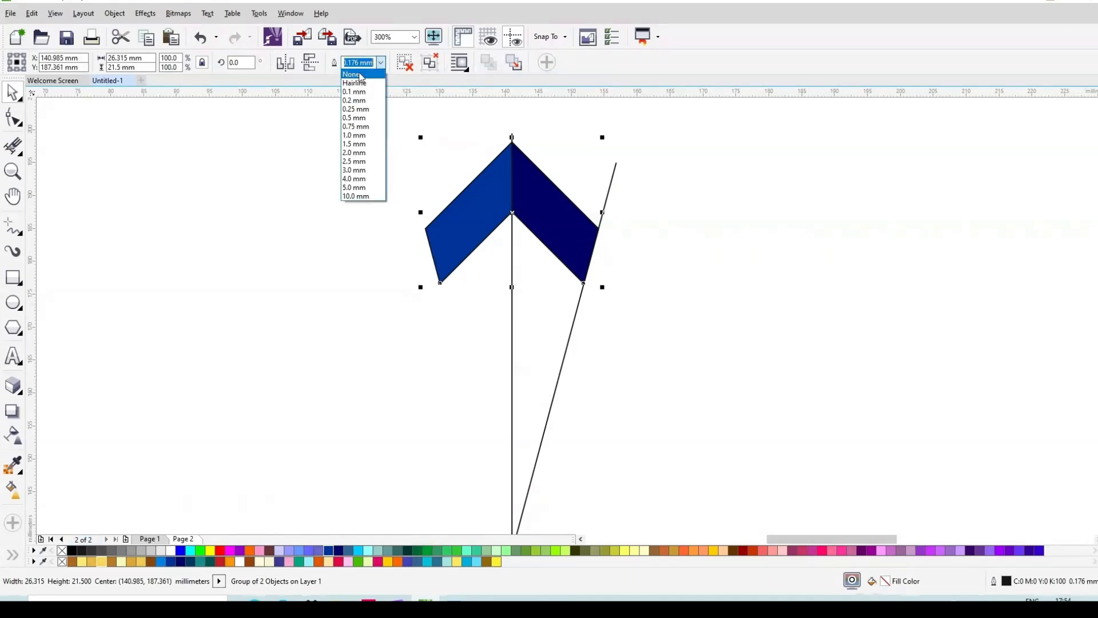
pyautogui.click(361, 74)
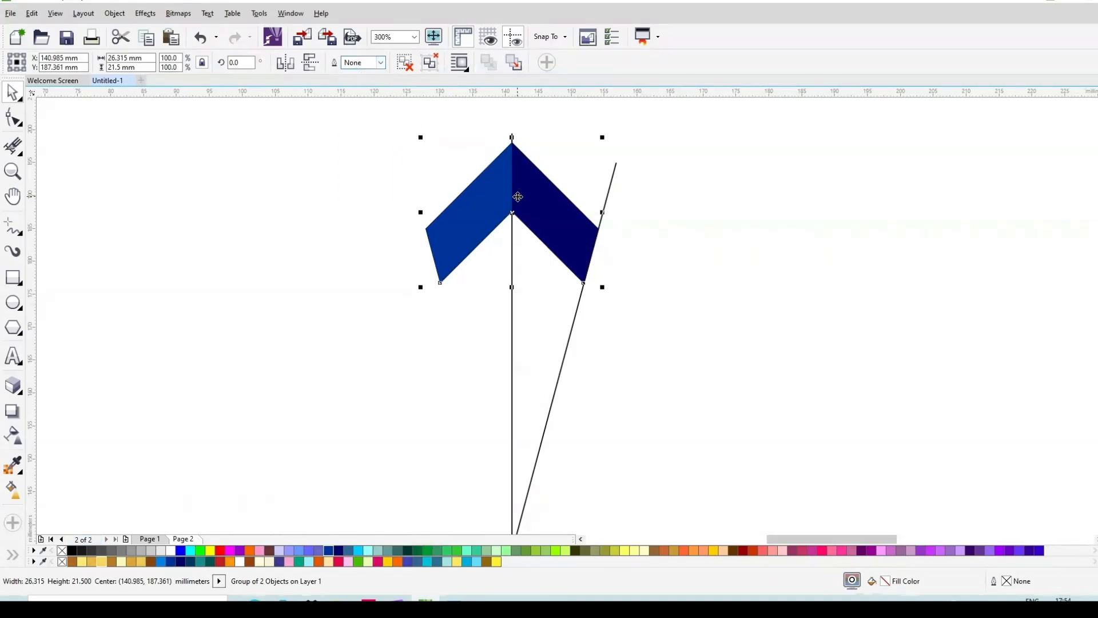
# Rotate a copy of the arrow group 30° clockwise about the point where the two guide lines meet.
pyautogui.scroll(-2, 535, 156)
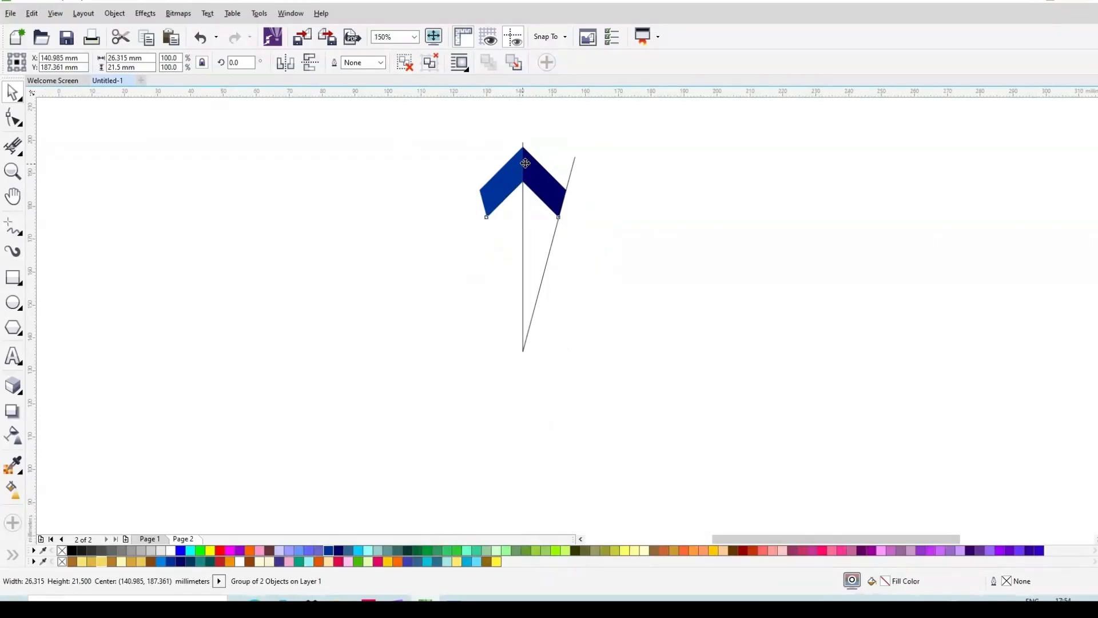
pyautogui.scroll(2, 522, 183)
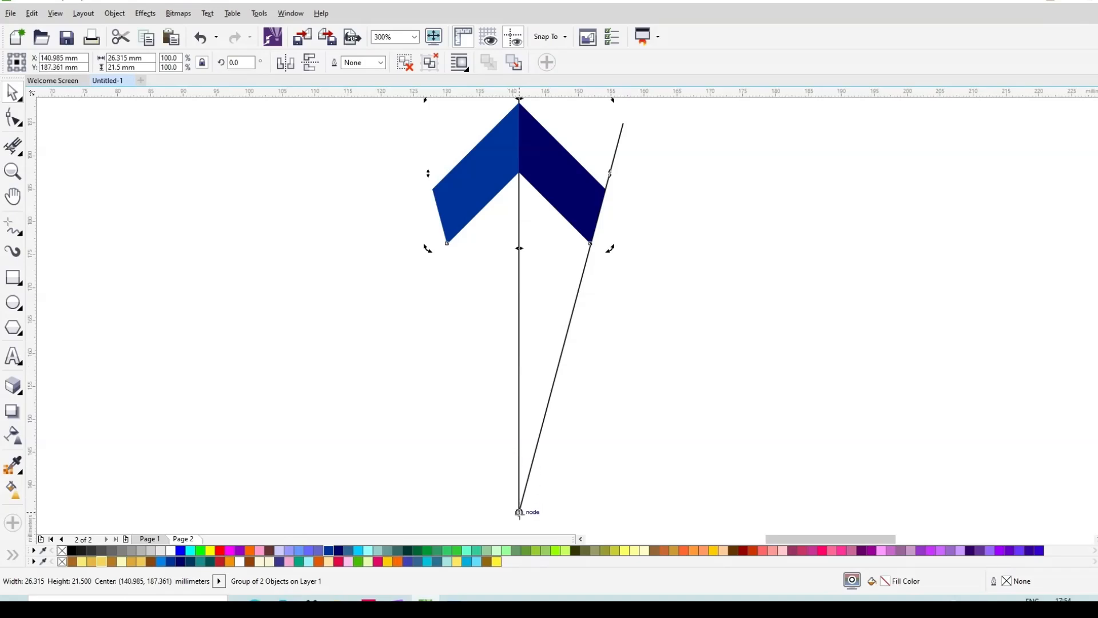
pyautogui.scroll(-2, 537, 297)
pyautogui.scroll(1, 592, 133)
pyautogui.scroll(-1, 592, 132)
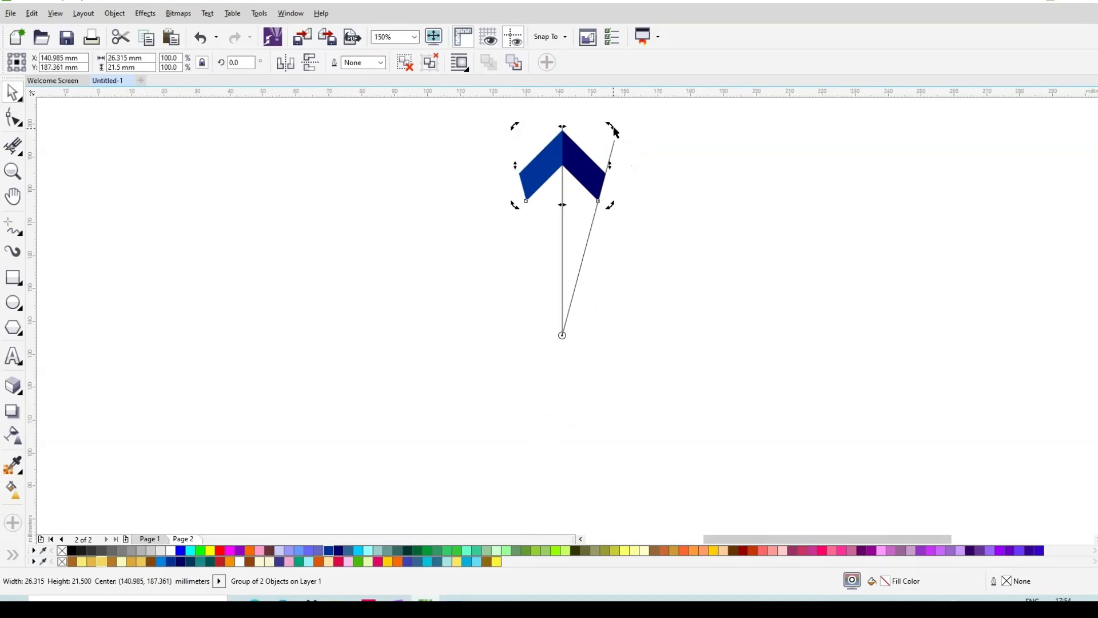
pyautogui.moveTo(611, 128); pyautogui.dragTo(713, 180)
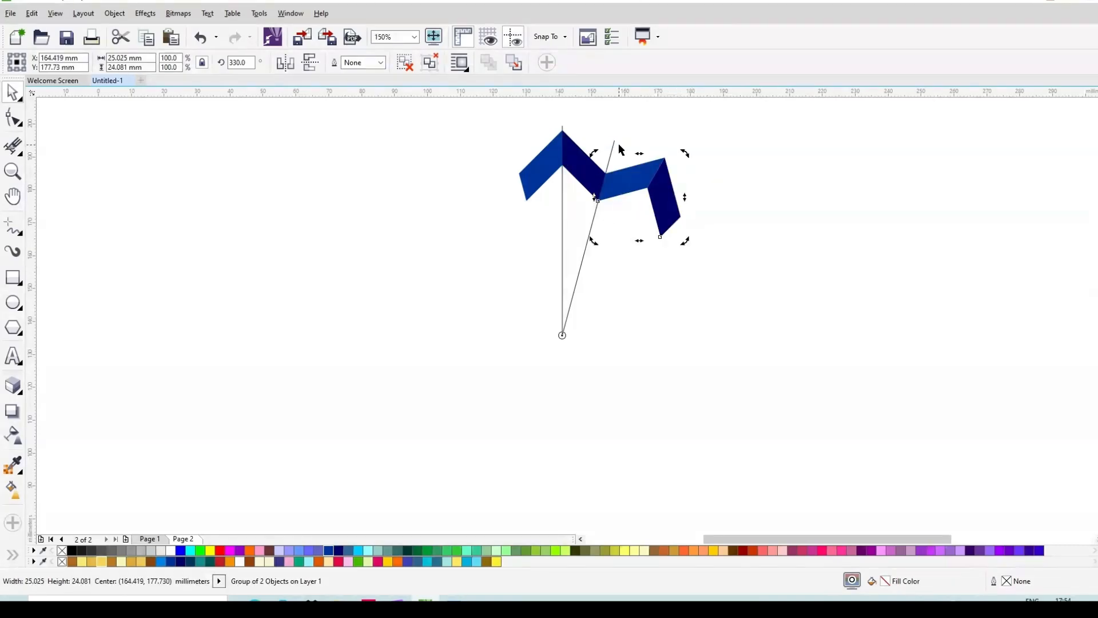
# Repeat the rotated duplication around the centre until 12 arrow groups form a closed zigzag ring.
pyautogui.hotkey('ctrl', 'r')
pyautogui.hotkey('ctrl', 'r')
pyautogui.hotkey('ctrl', 'r')
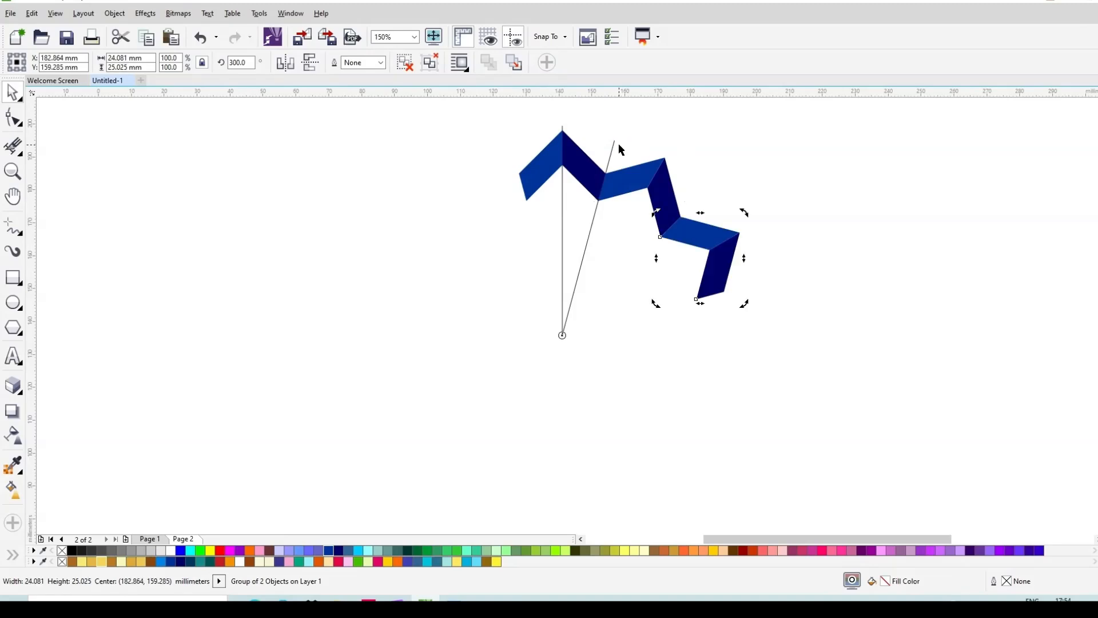
pyautogui.hotkey('ctrl', 'r')
pyautogui.hotkey('ctrl', 'r')
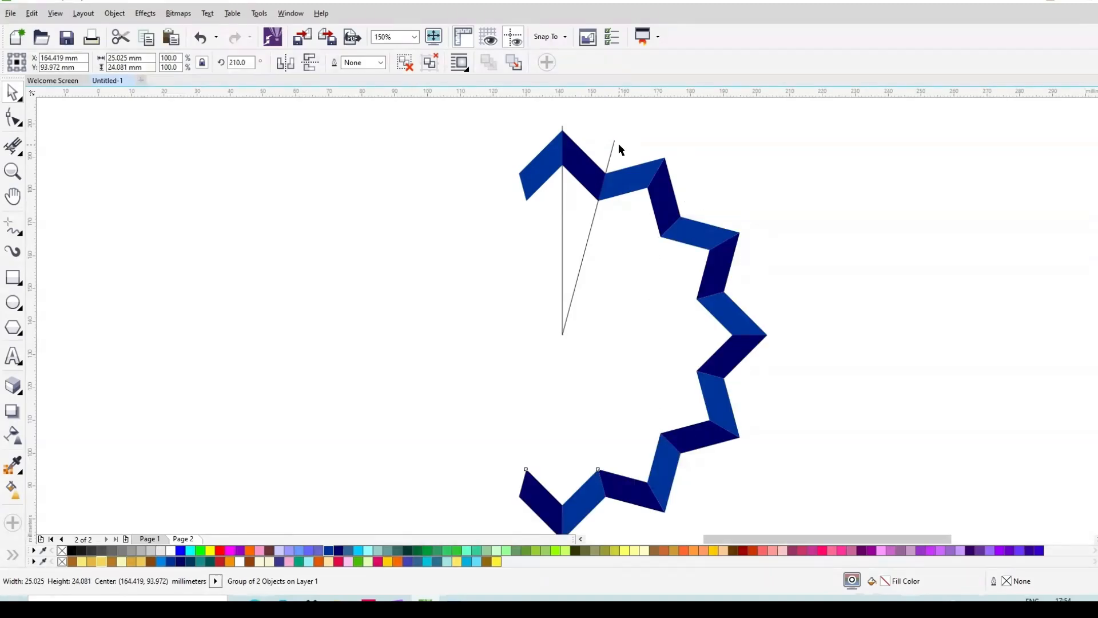
pyautogui.hotkey('ctrl', 'r')
pyautogui.hotkey('ctrl', 'r')
pyautogui.hotkey('ctrl', 'r')
pyautogui.hotkey('ctrl', 'r')
pyautogui.hotkey('ctrl', 'r')
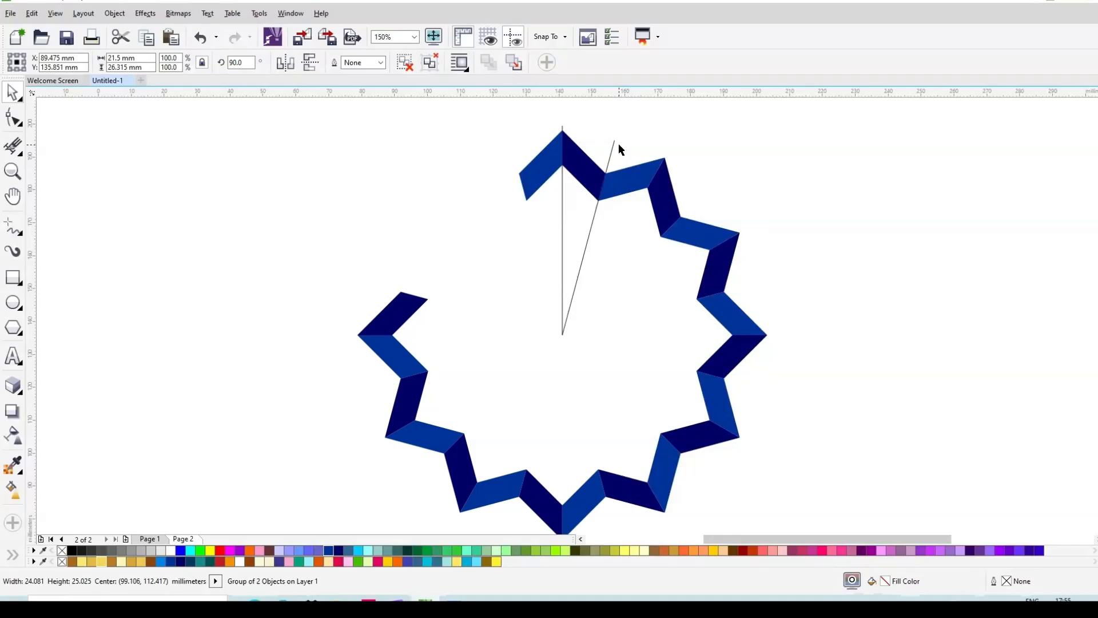
pyautogui.scroll(-2, 582, 191)
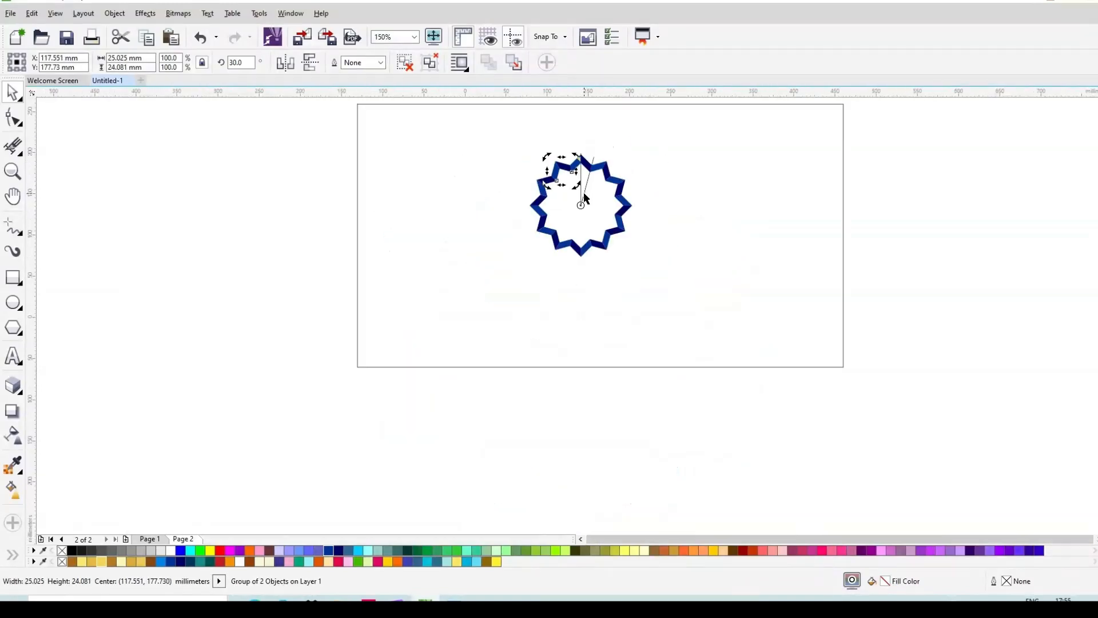
# Delete the slanted and the vertical guide lines inside the zigzag ring.
pyautogui.scroll(2, 584, 192)
pyautogui.click(585, 182)
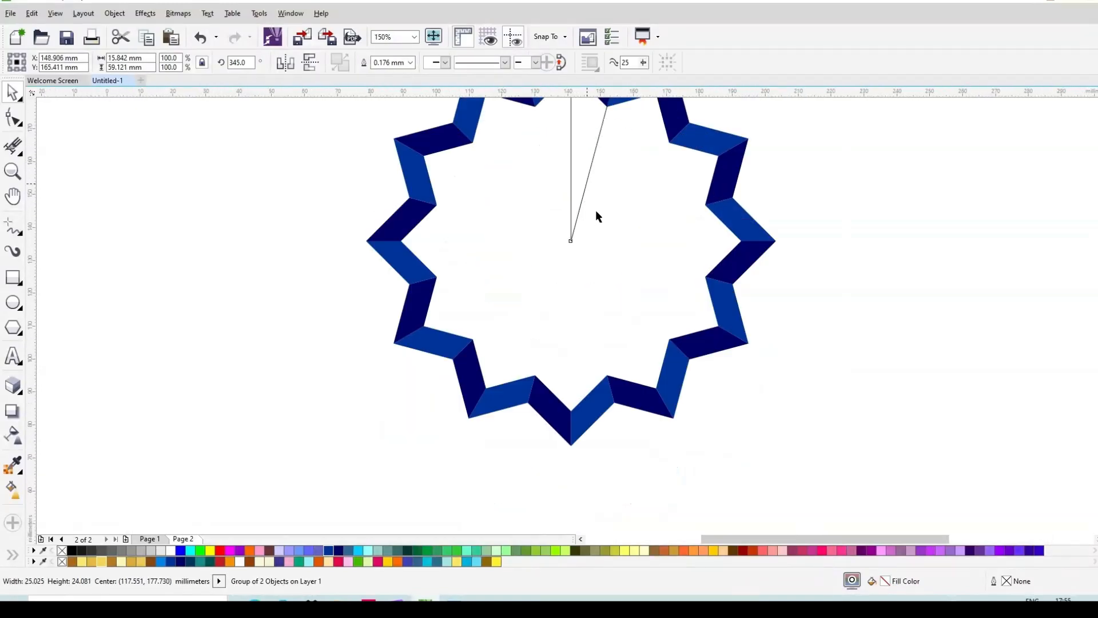
pyautogui.scroll(-1, 593, 243)
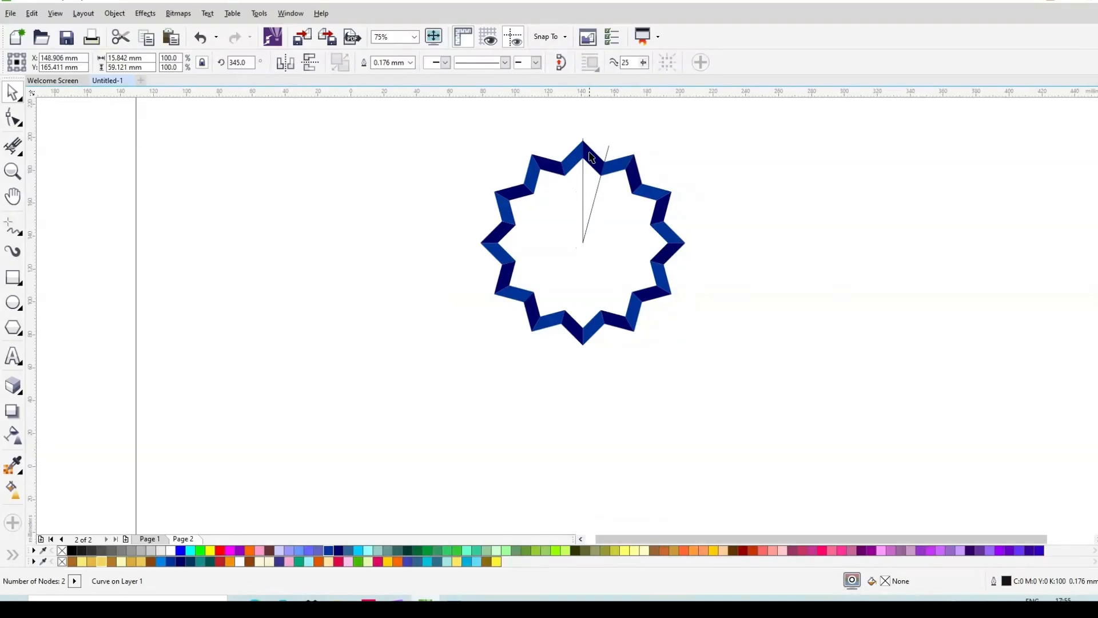
pyautogui.press('Delete')
pyautogui.scroll(1, 588, 157)
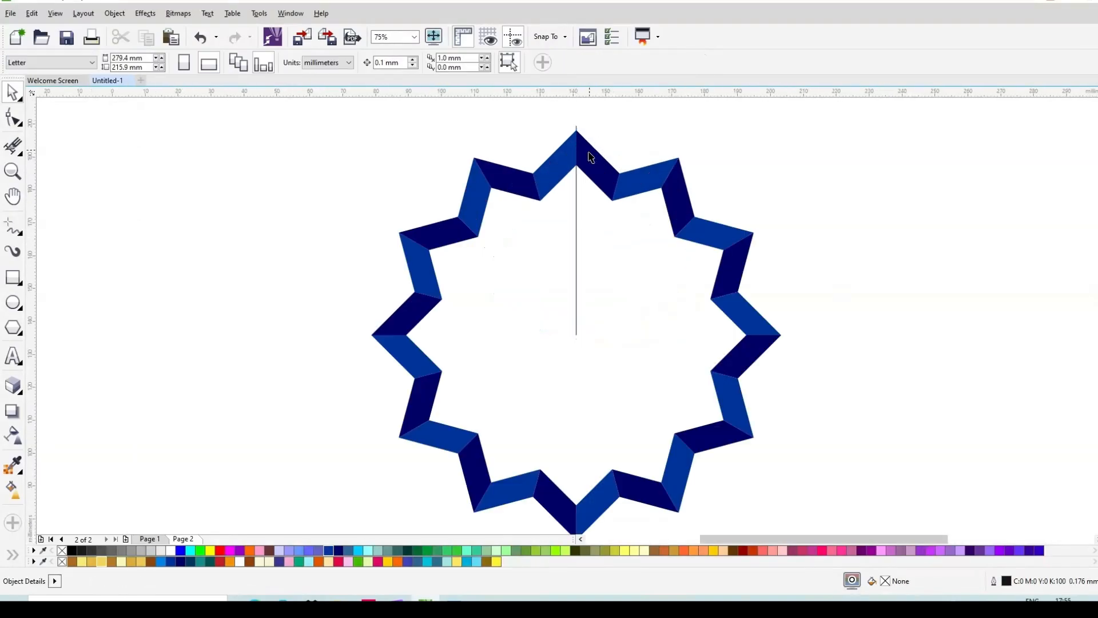
pyautogui.click(576, 207)
pyautogui.press('Delete')
pyautogui.scroll(-1, 518, 171)
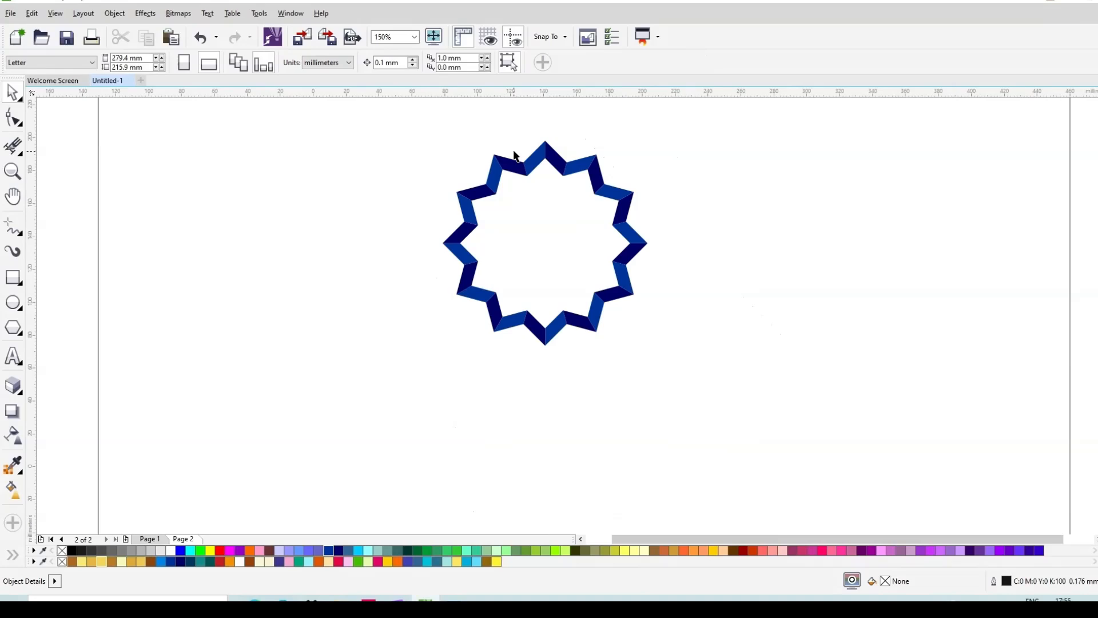
# Group all 12 arrow pieces of the ring into a single object.
pyautogui.moveTo(399, 138); pyautogui.dragTo(716, 433)
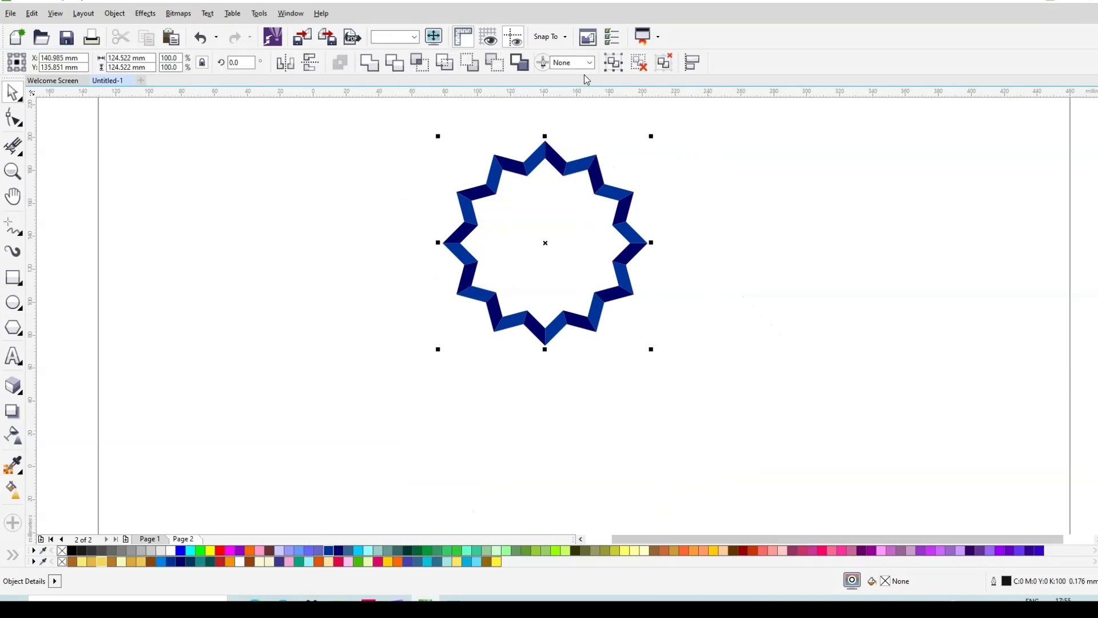
pyautogui.click(626, 65)
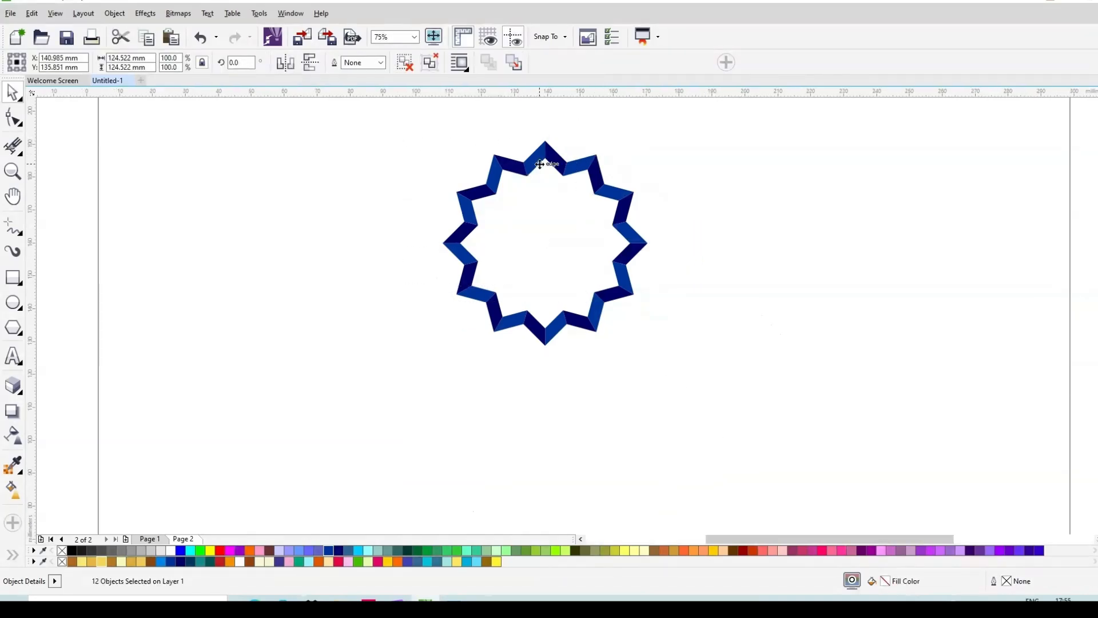
pyautogui.scroll(1, 540, 161)
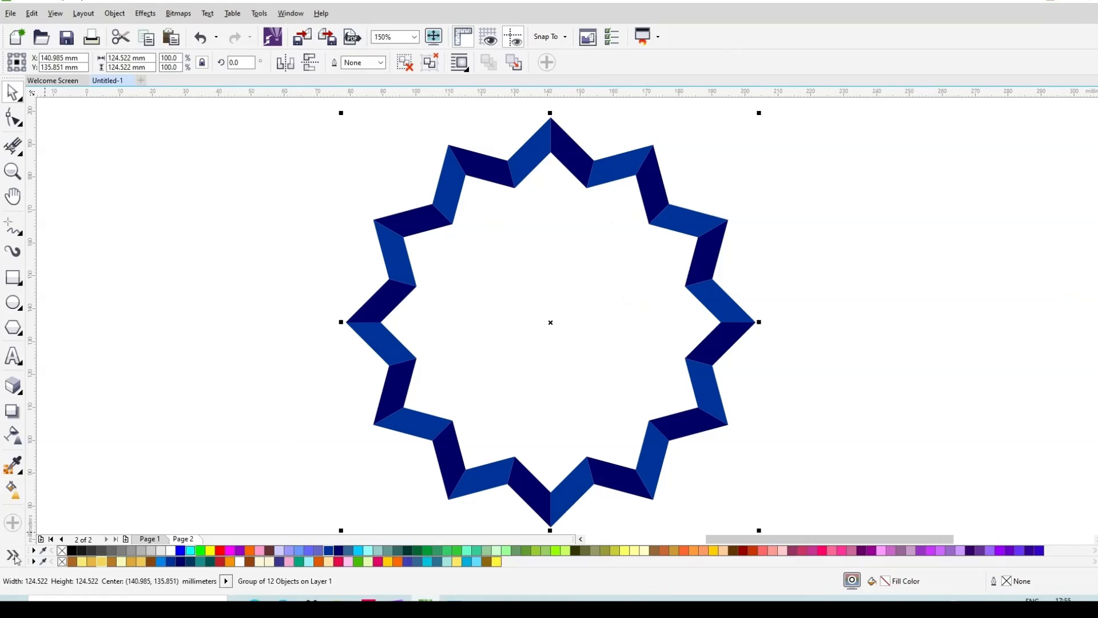
# Smart Fill the star-shaped area inside the ring with red and remove the new shape's outline.
pyautogui.click(12, 554)
pyautogui.click(36, 560)
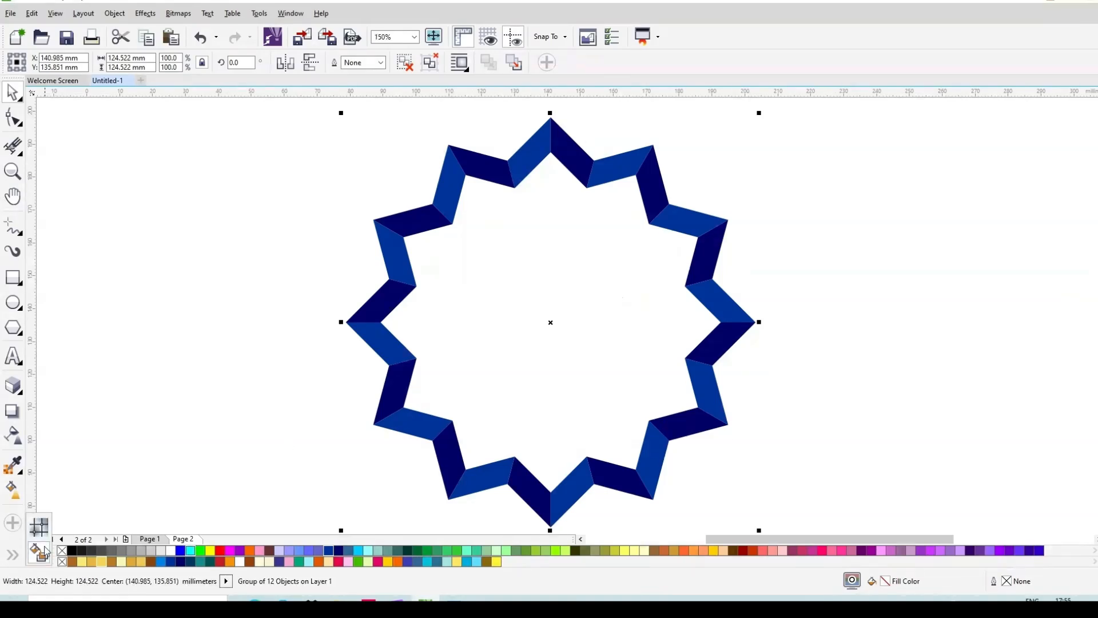
pyautogui.click(553, 287)
pyautogui.click(9, 91)
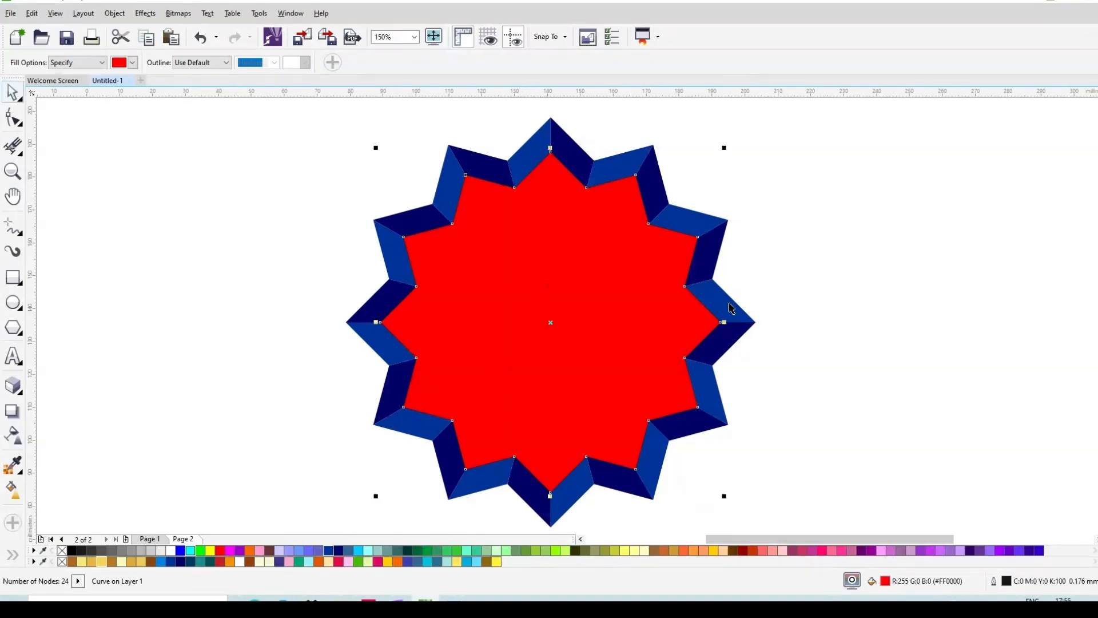
pyautogui.rightClick(63, 550)
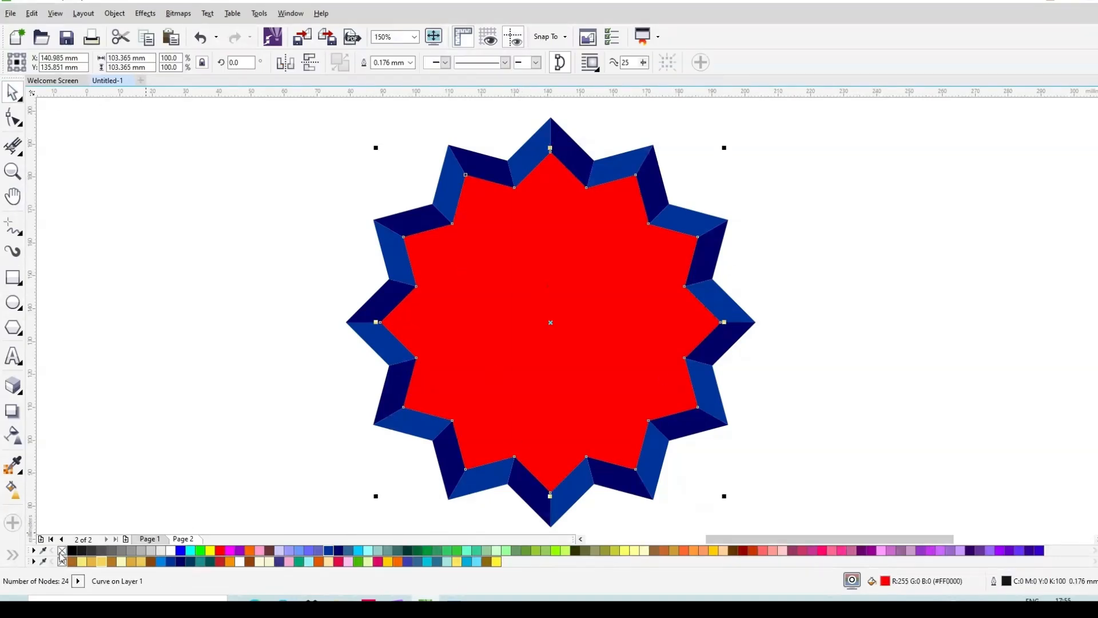
# Apply an elliptical fountain fill from white to red on the inner star, centred in the shape and reaching near its edges.
pyautogui.click(13, 491)
pyautogui.moveTo(554, 299); pyautogui.dragTo(552, 472)
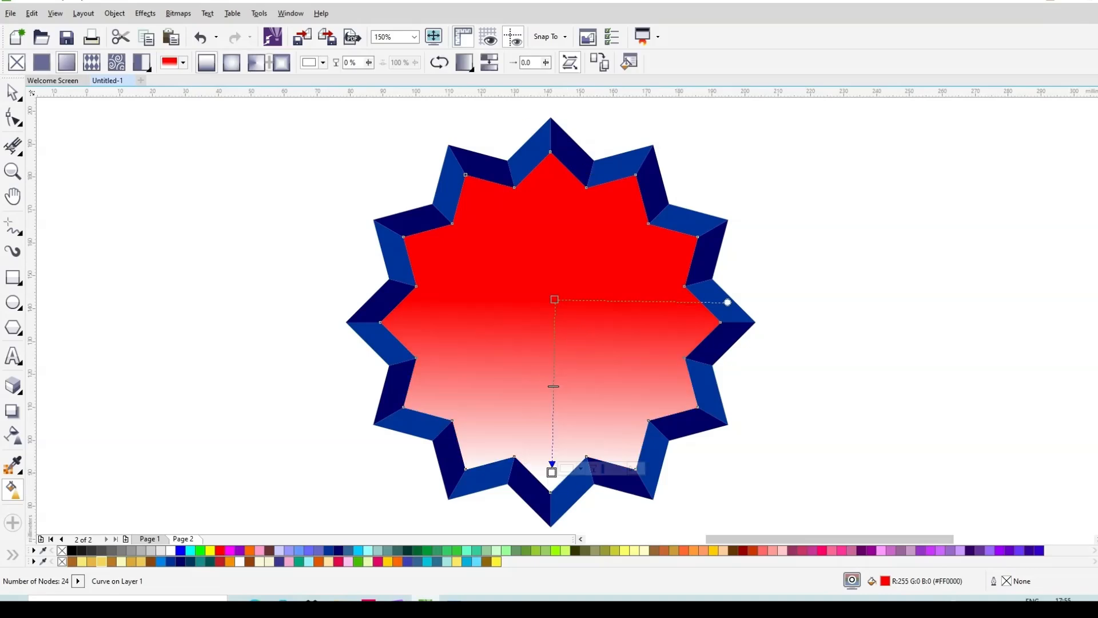
pyautogui.click(232, 64)
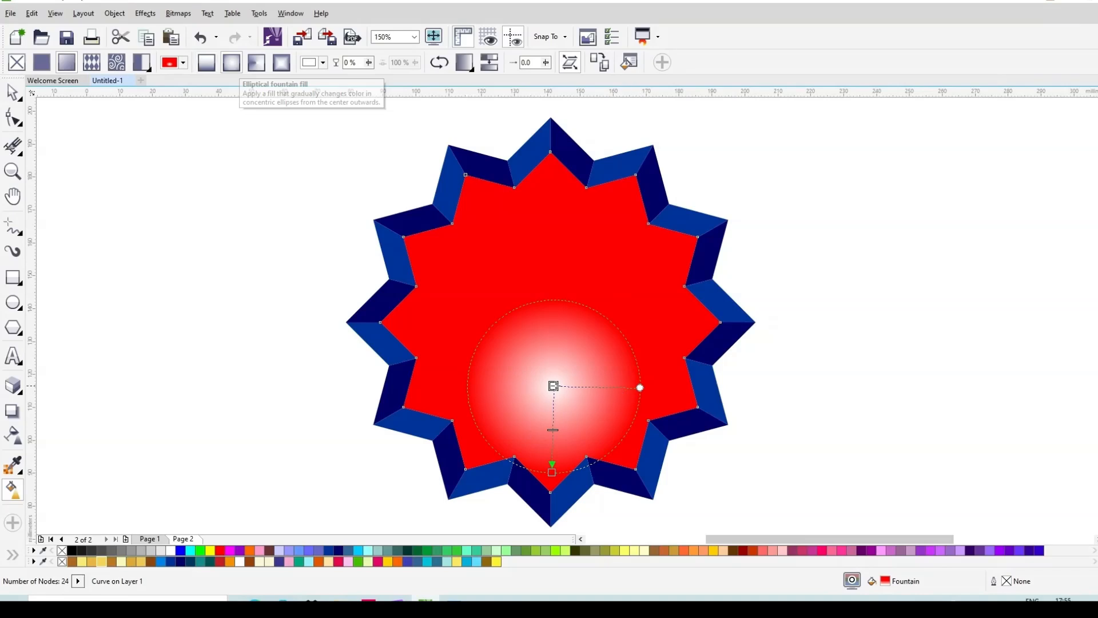
pyautogui.moveTo(554, 386); pyautogui.dragTo(554, 319)
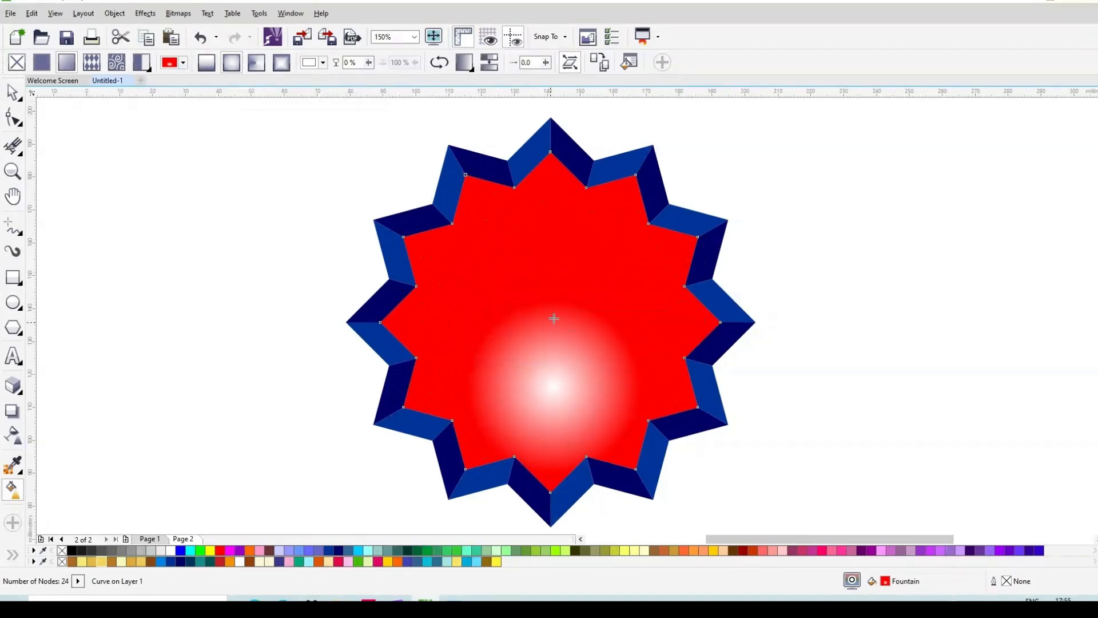
pyautogui.scroll(3, 506, 309)
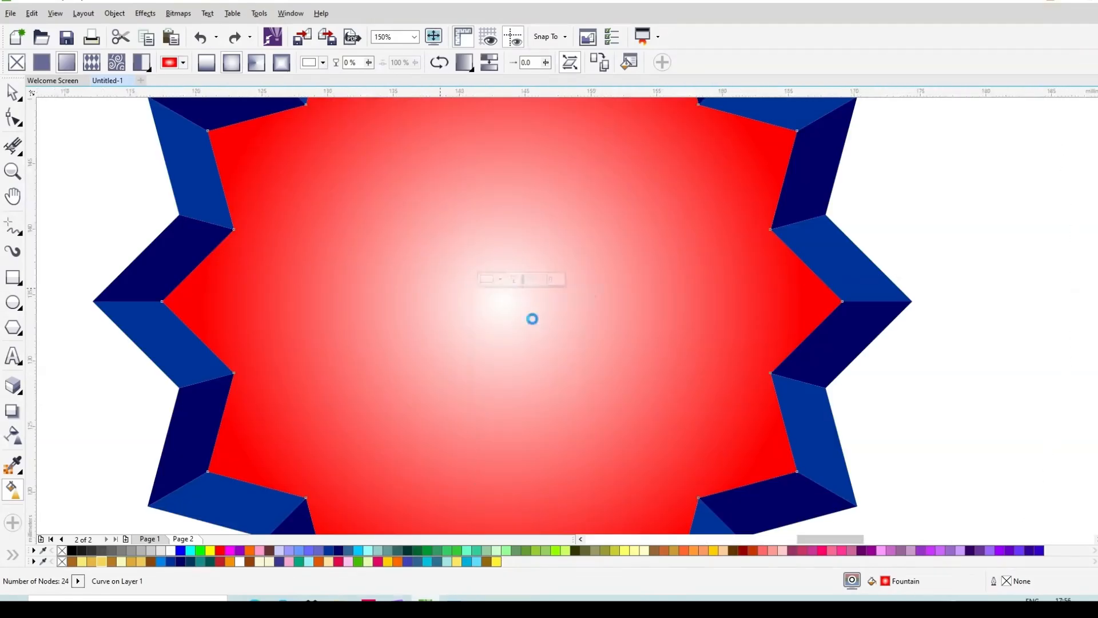
pyautogui.scroll(-3, 506, 295)
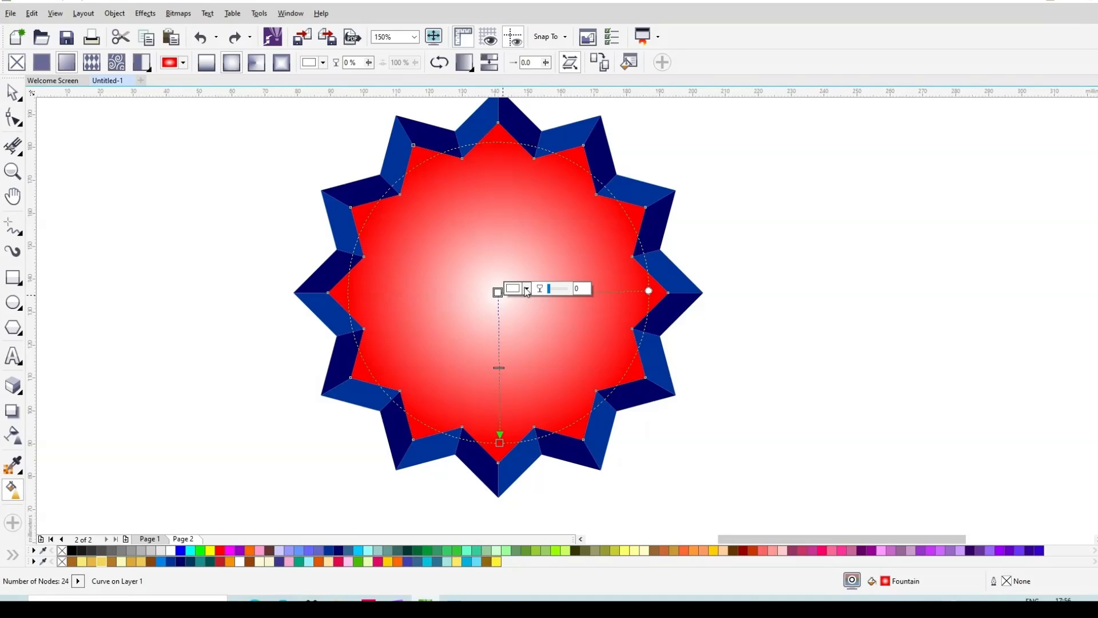
# Recolor the fountain fill with the lighter blue at its centre node and a near-black navy at its outer node.
pyautogui.click(527, 291)
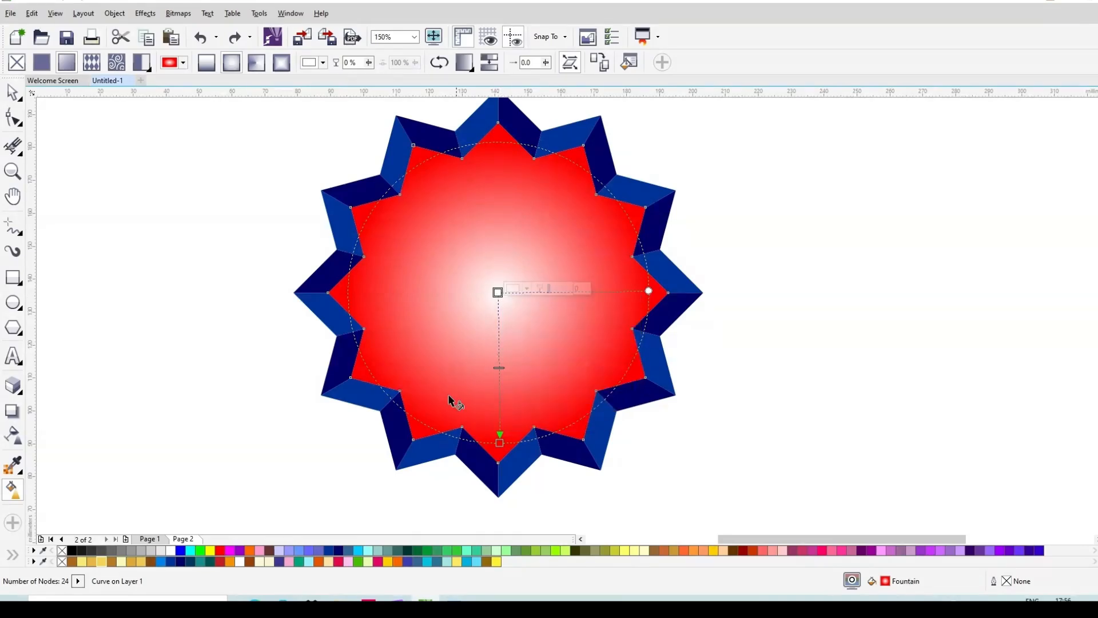
pyautogui.click(330, 554)
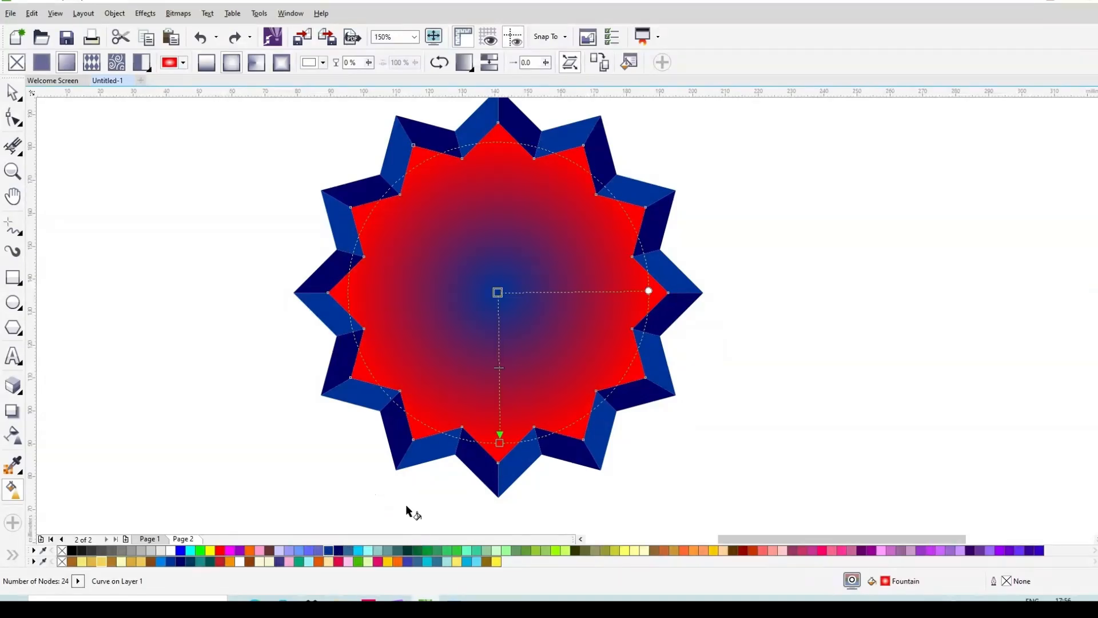
pyautogui.click(500, 443)
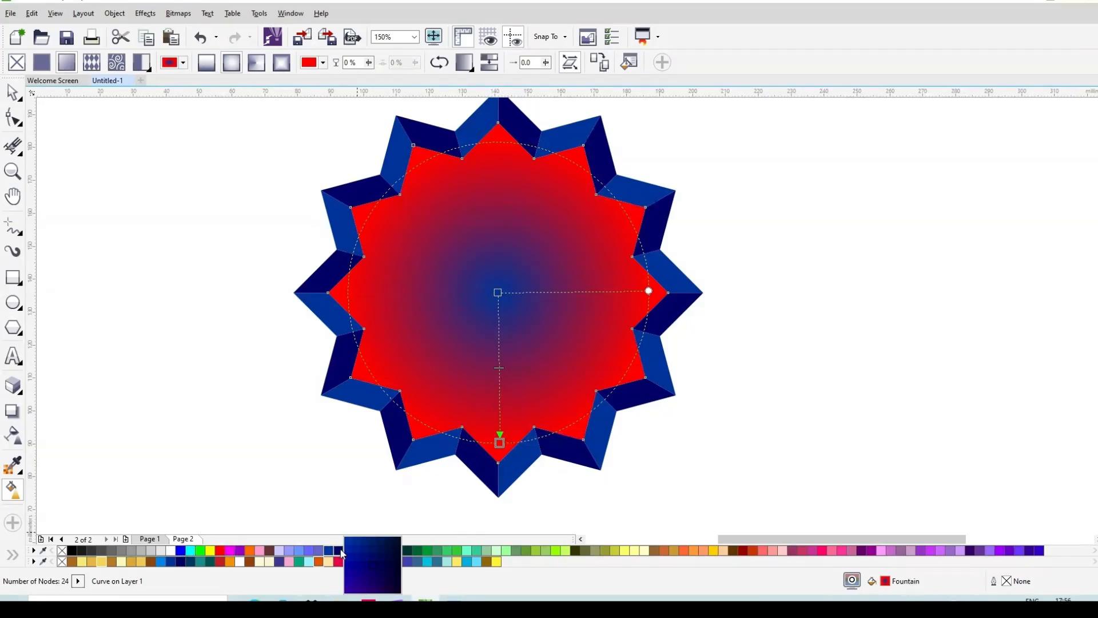
pyautogui.click(397, 568)
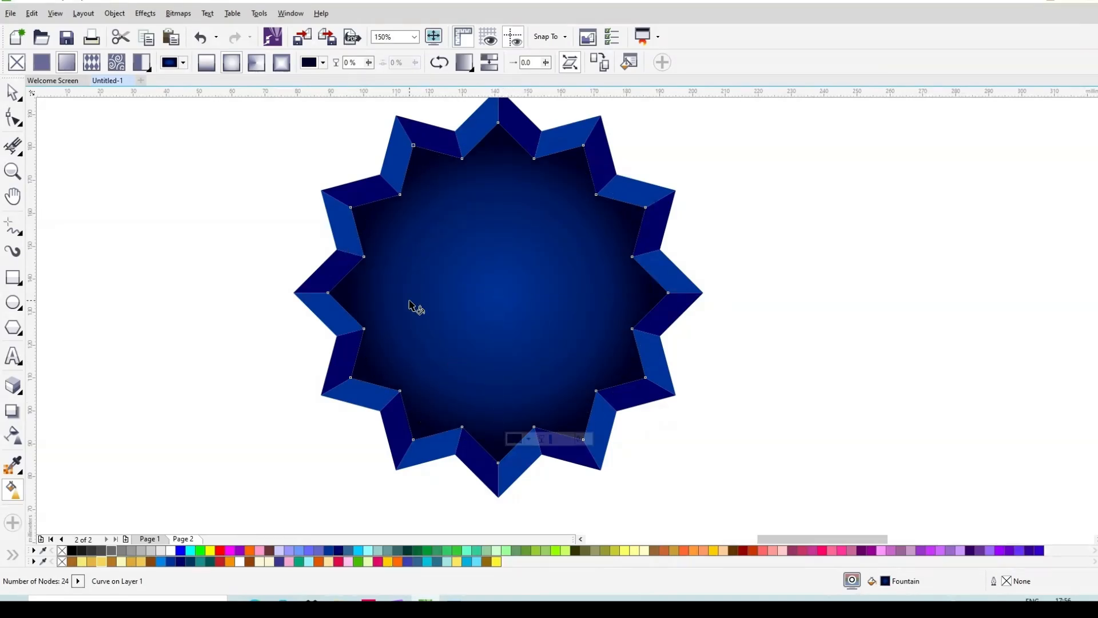
# Shift the fountain fill's midpoint toward the outer node, smooth its color transition and deselect the inner star.
pyautogui.scroll(2, 427, 293)
pyautogui.scroll(-2, 431, 298)
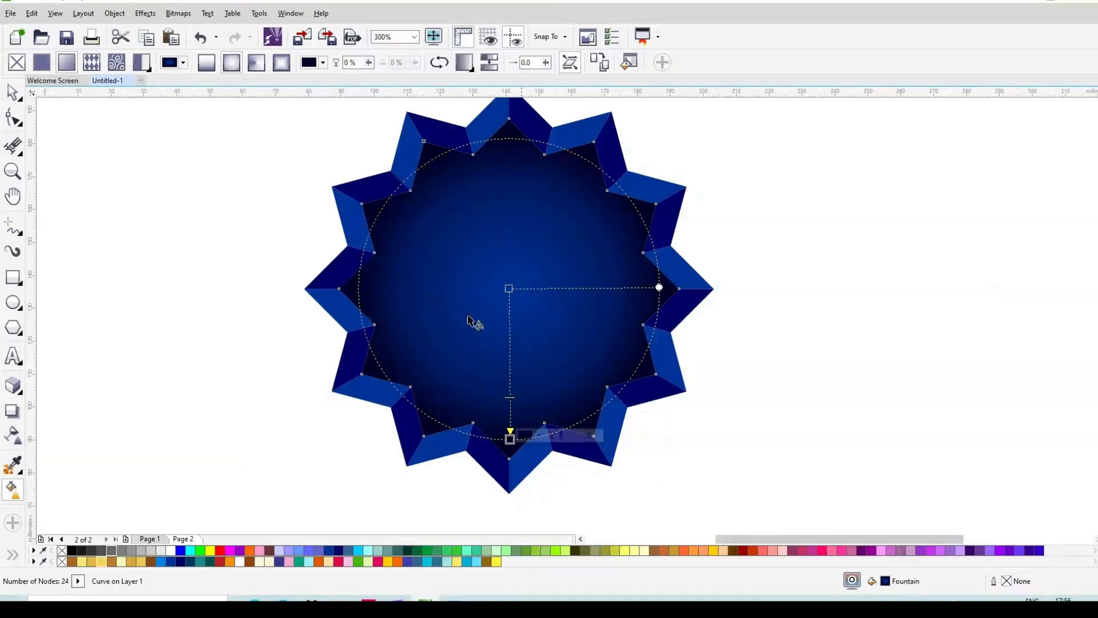
pyautogui.click(491, 65)
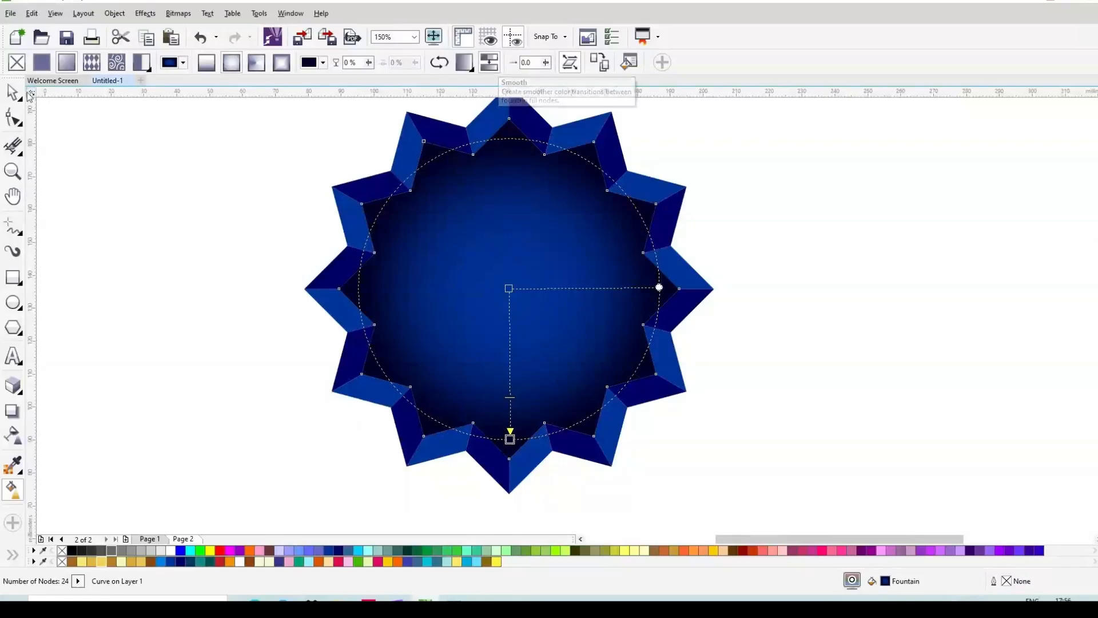
pyautogui.press('space')
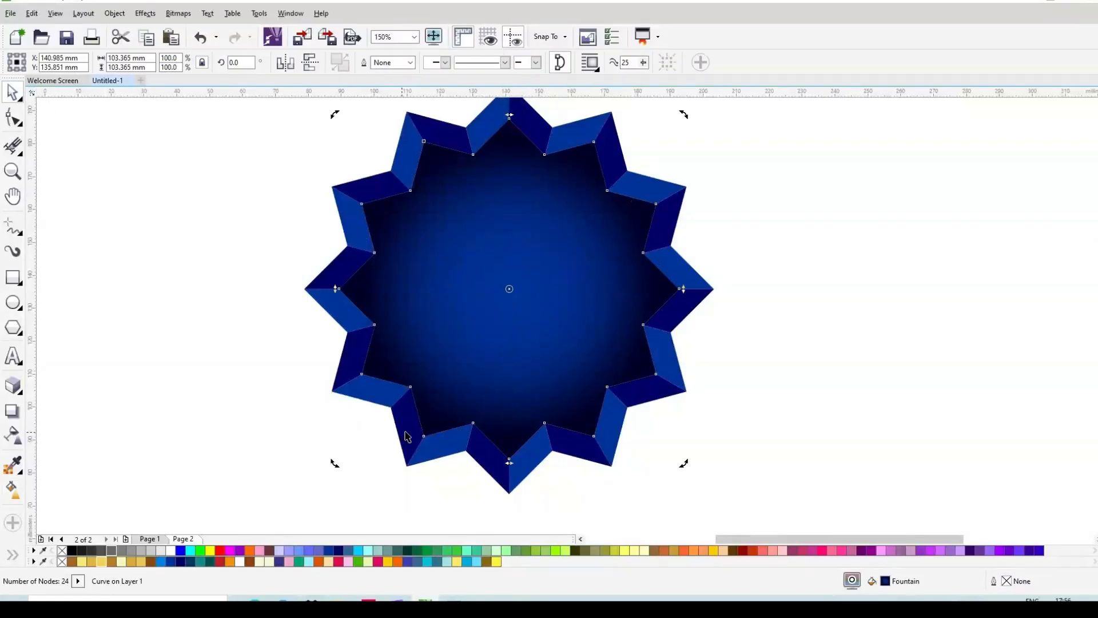
pyautogui.press('Escape')
pyautogui.scroll(-2, 549, 250)
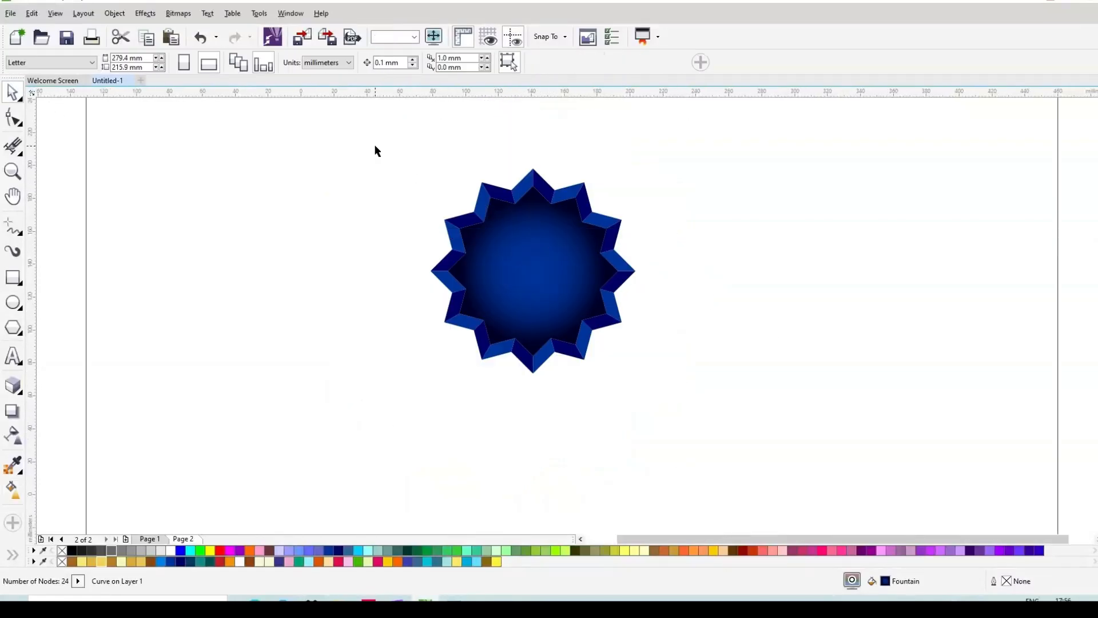
# Group all pieces of the star badge, including the gradient centre, into a single object.
pyautogui.moveTo(639, 382); pyautogui.dragTo(713, 445)
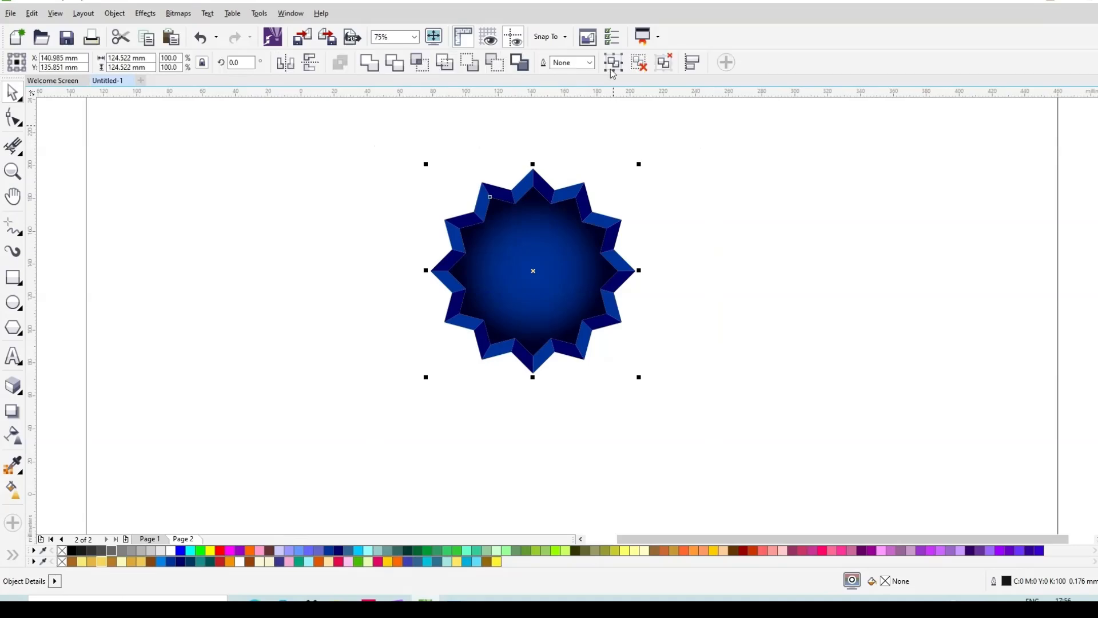
pyautogui.hotkey('ctrl', 'g')
pyautogui.scroll(2, 544, 233)
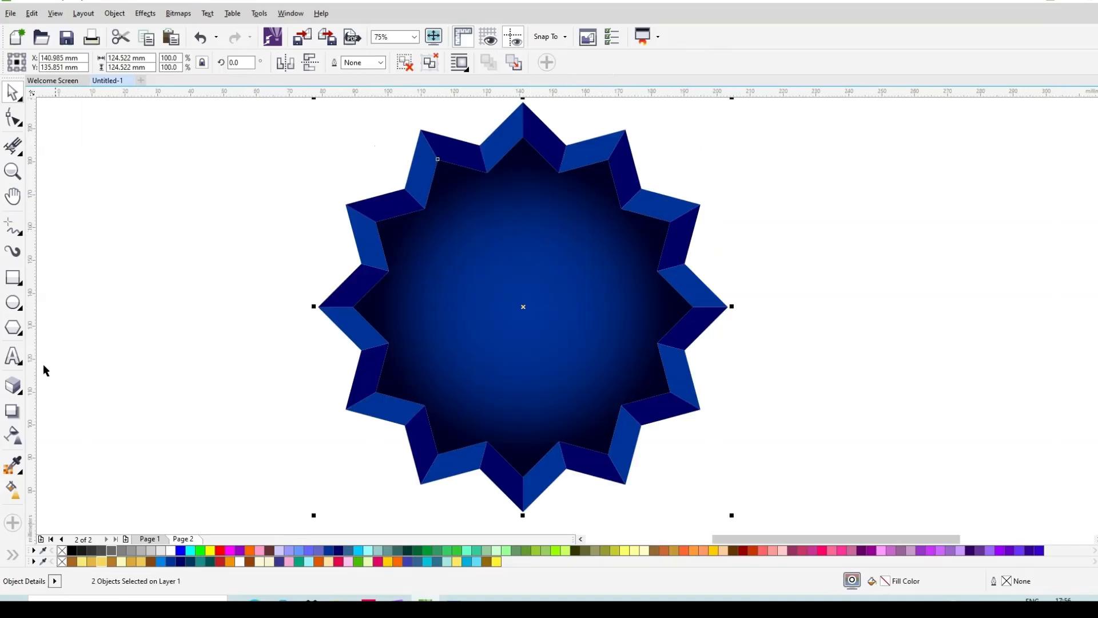
# Add the artistic text "special offer" in 24 pt Arial on the badge and move it close to the star's centre.
pyautogui.click(12, 356)
pyautogui.click(488, 306)
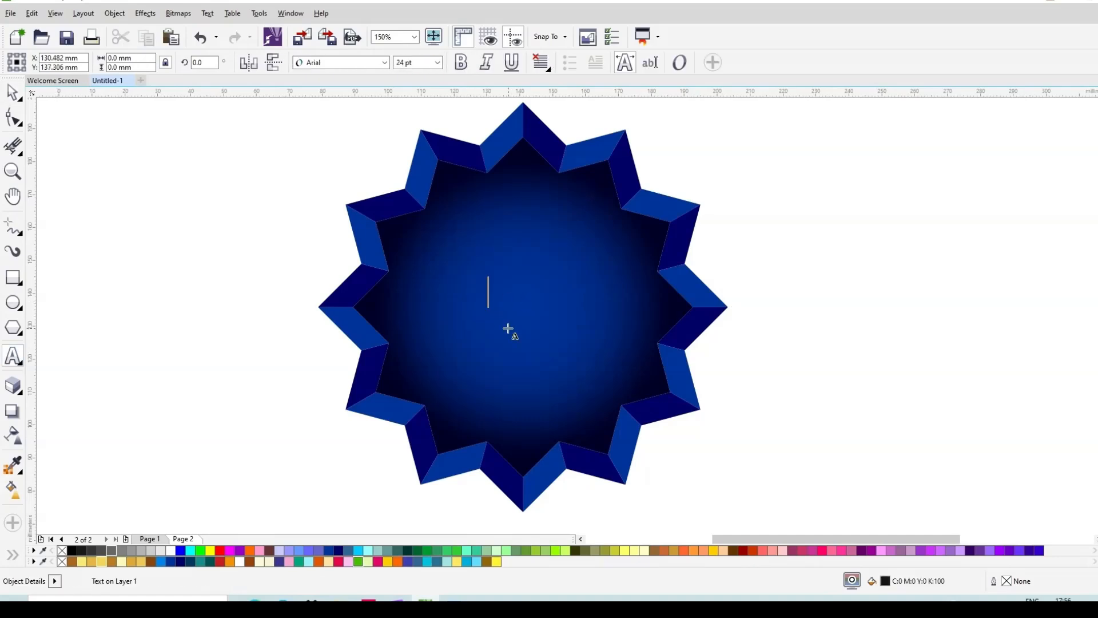
pyautogui.write('special offer')
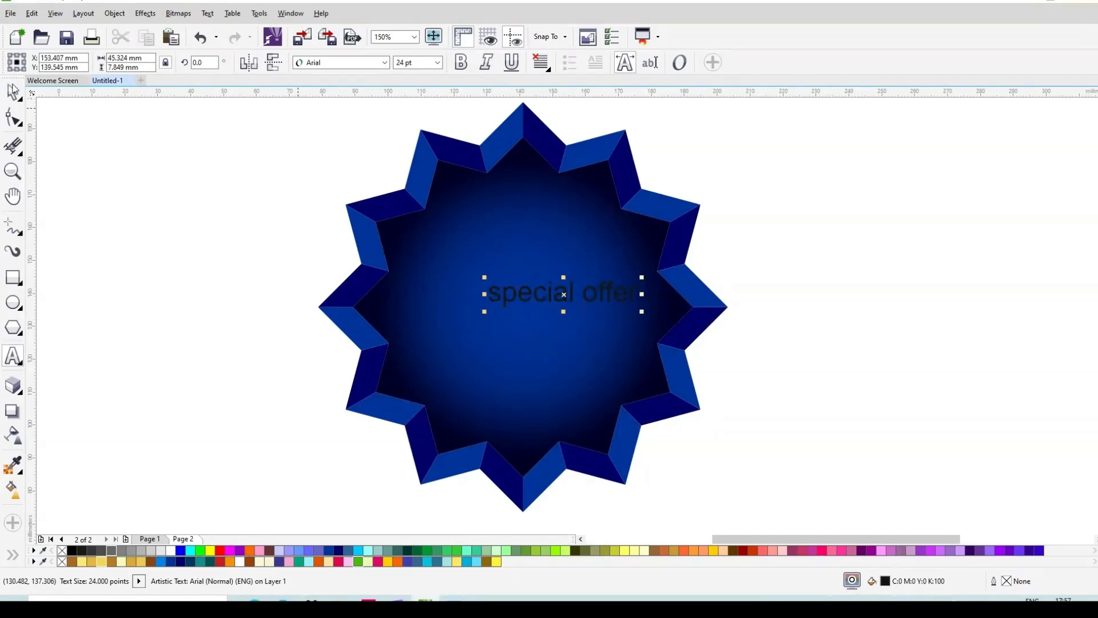
pyautogui.hotkey('ctrl', 'space')
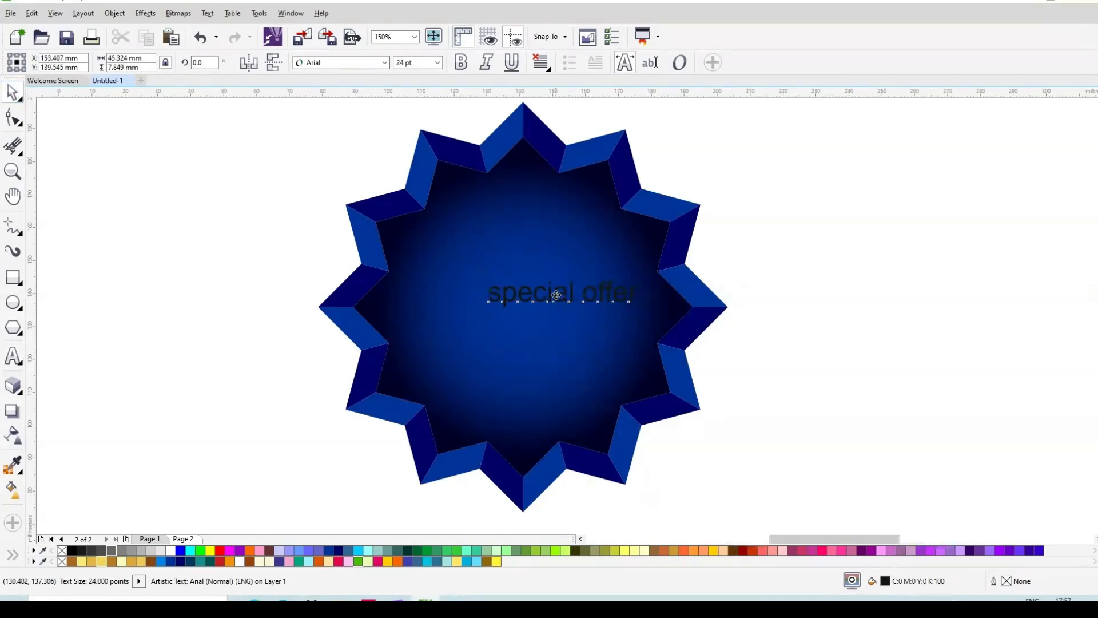
pyautogui.scroll(1, 560, 295)
pyautogui.moveTo(575, 294); pyautogui.dragTo(479, 319)
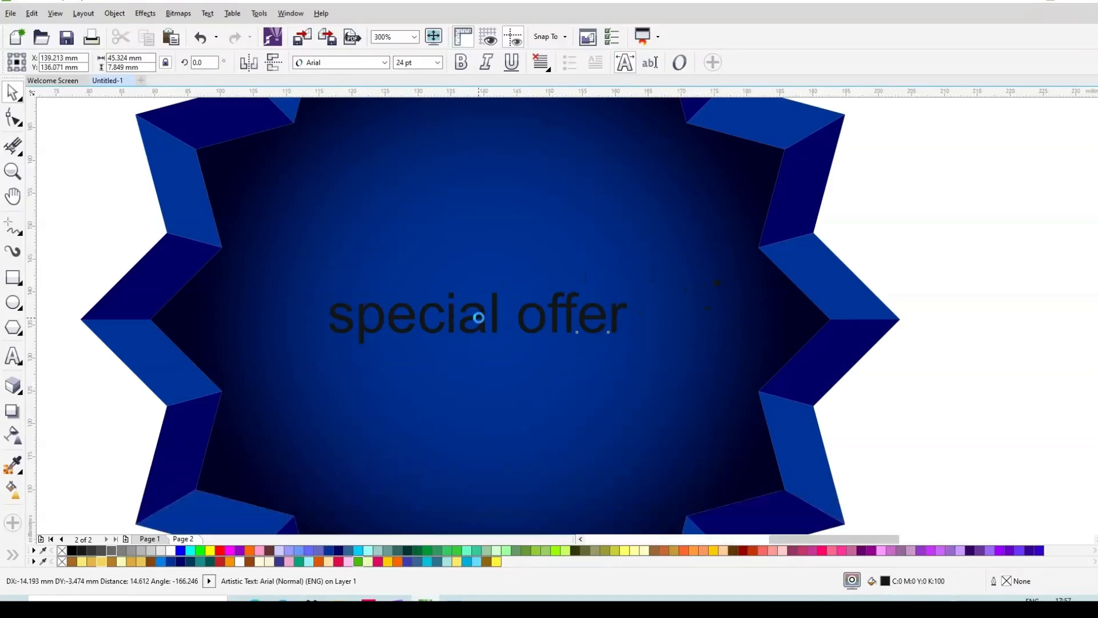
# Break the text into two lines so that "offer" sits below "special".
pyautogui.scroll(-2, 548, 280)
pyautogui.scroll(2, 546, 289)
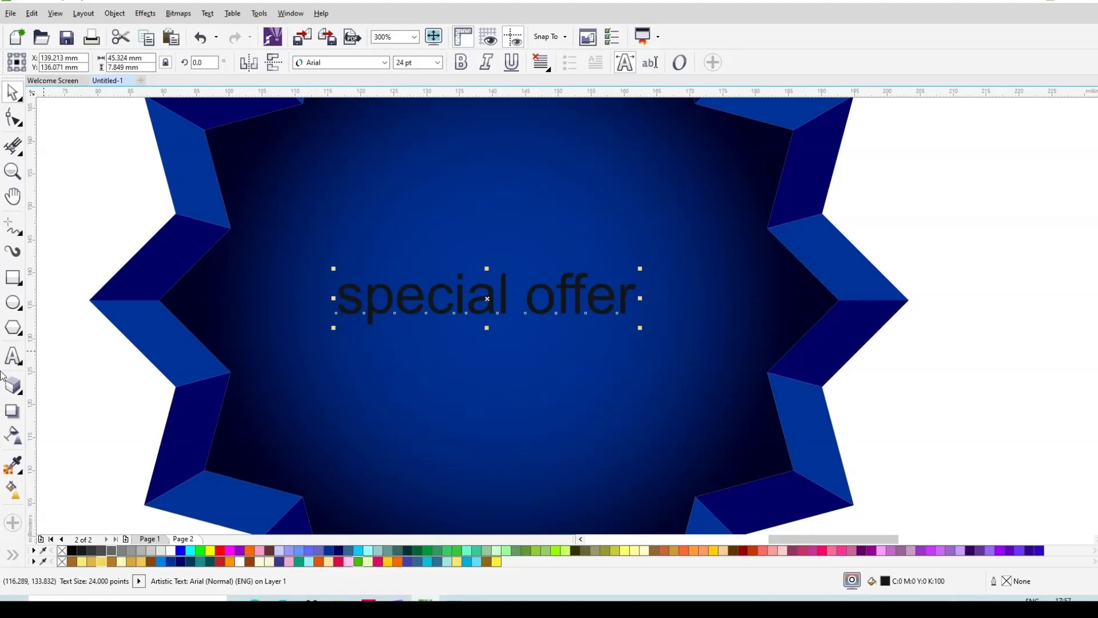
pyautogui.click(535, 299)
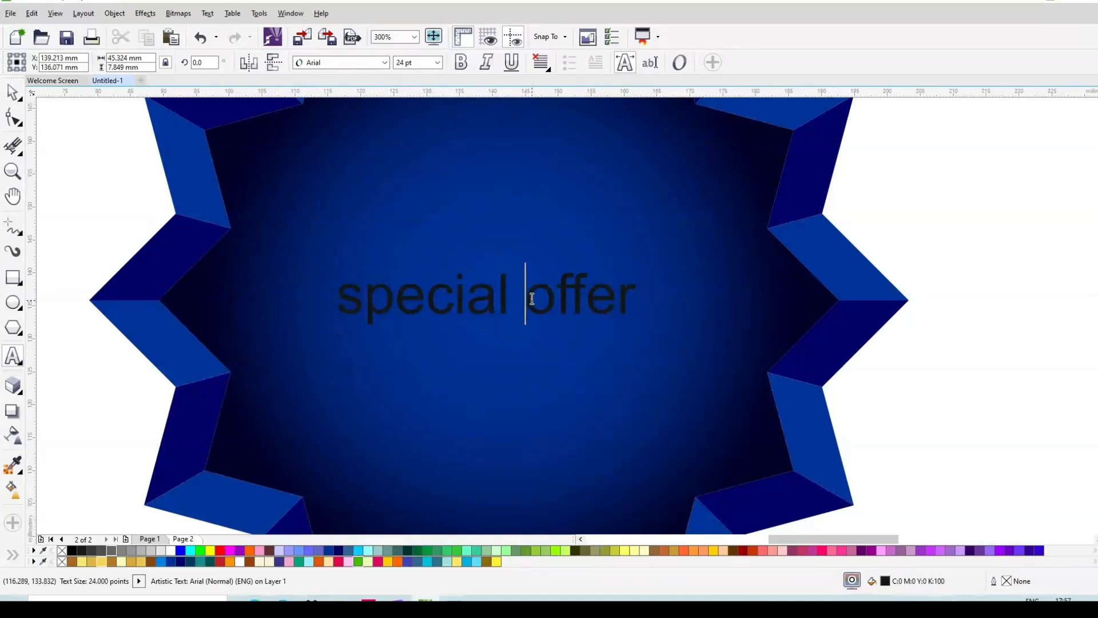
pyautogui.press('Return')
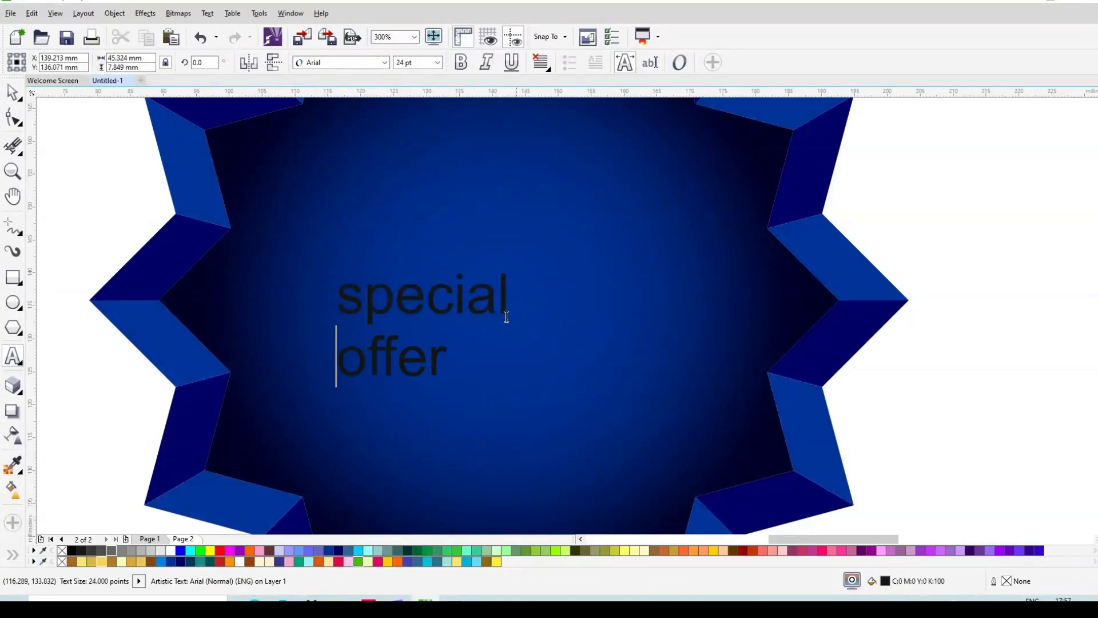
# Centre-align the two text lines and make them bold.
pyautogui.click(12, 92)
pyautogui.click(549, 70)
pyautogui.click(570, 135)
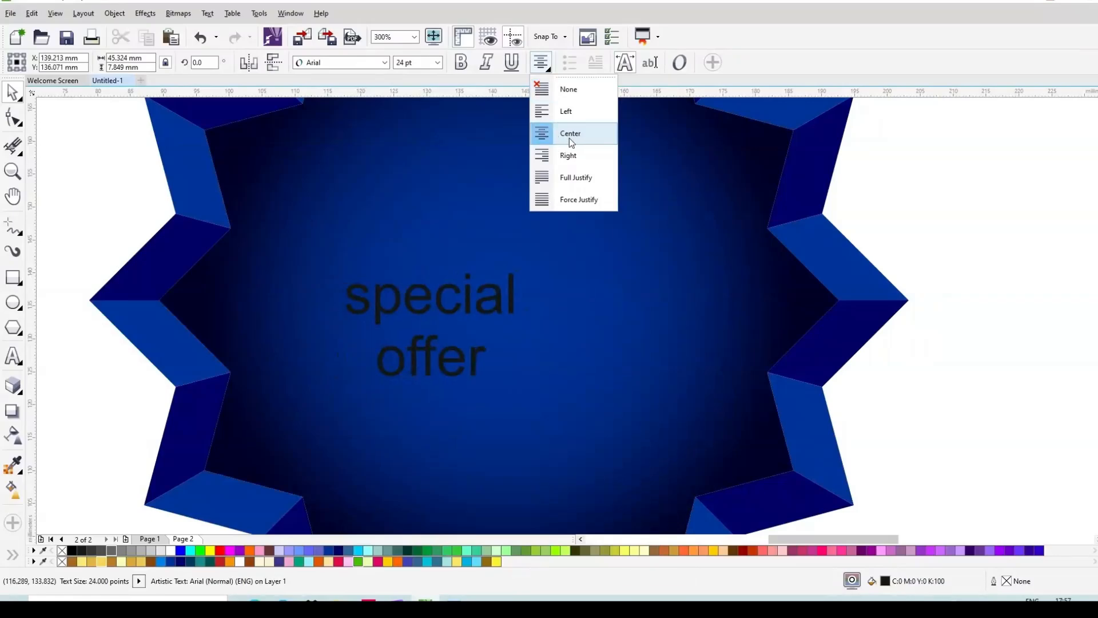
pyautogui.click(462, 62)
# Align the text with the star badge's centre both vertically and horizontally, and clear the selection.
pyautogui.scroll(-2, 503, 265)
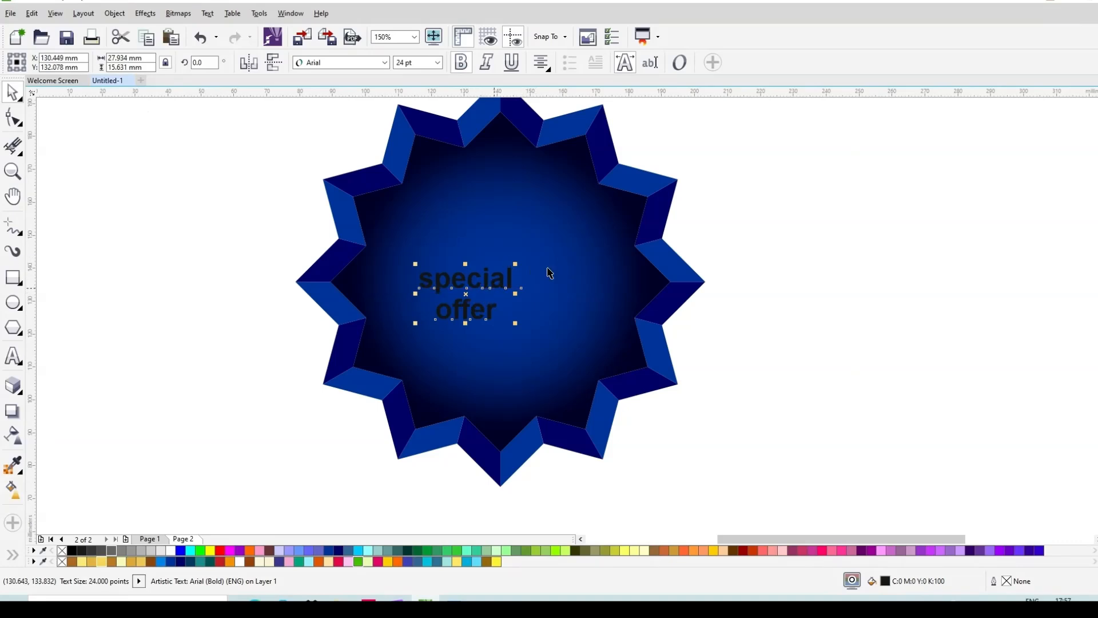
pyautogui.keyDown('shift'); pyautogui.click(584, 263); pyautogui.keyUp('shift')
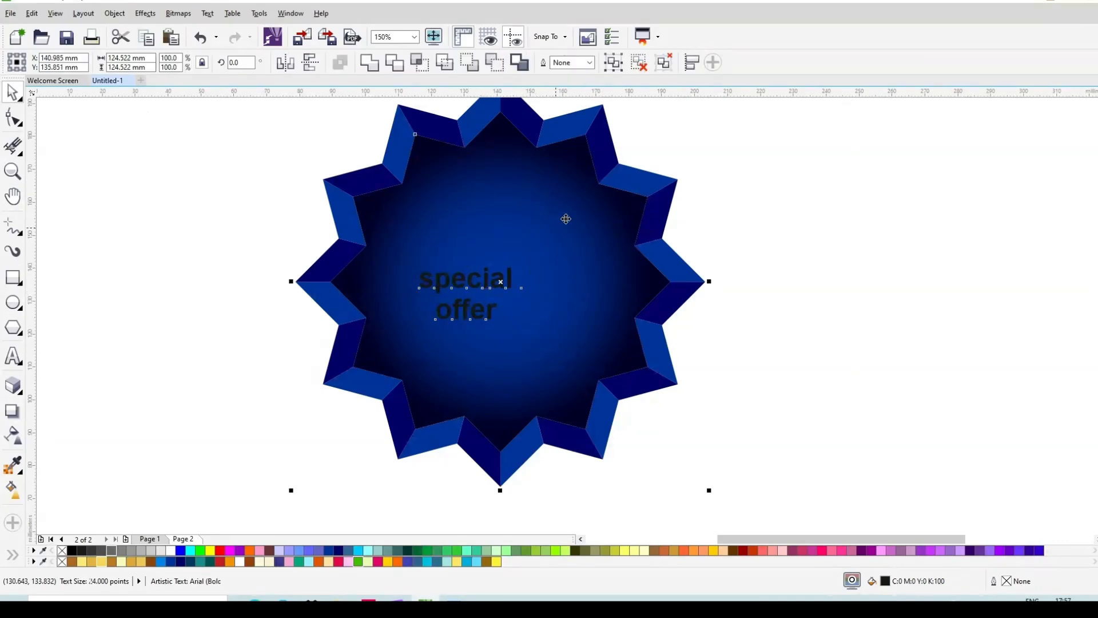
pyautogui.press('e')
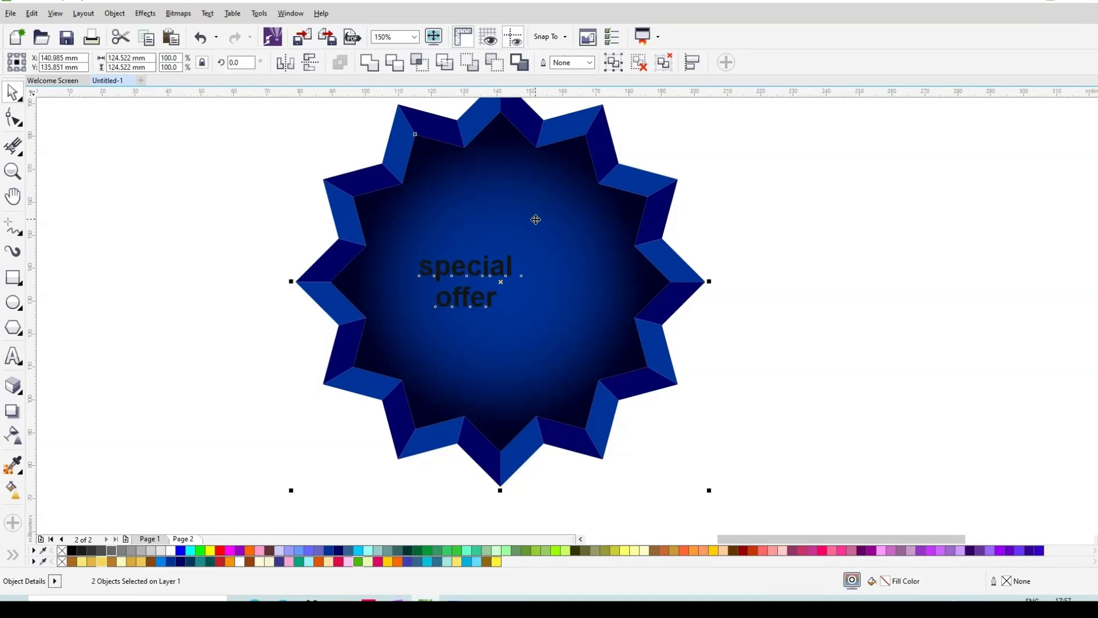
pyautogui.press('c')
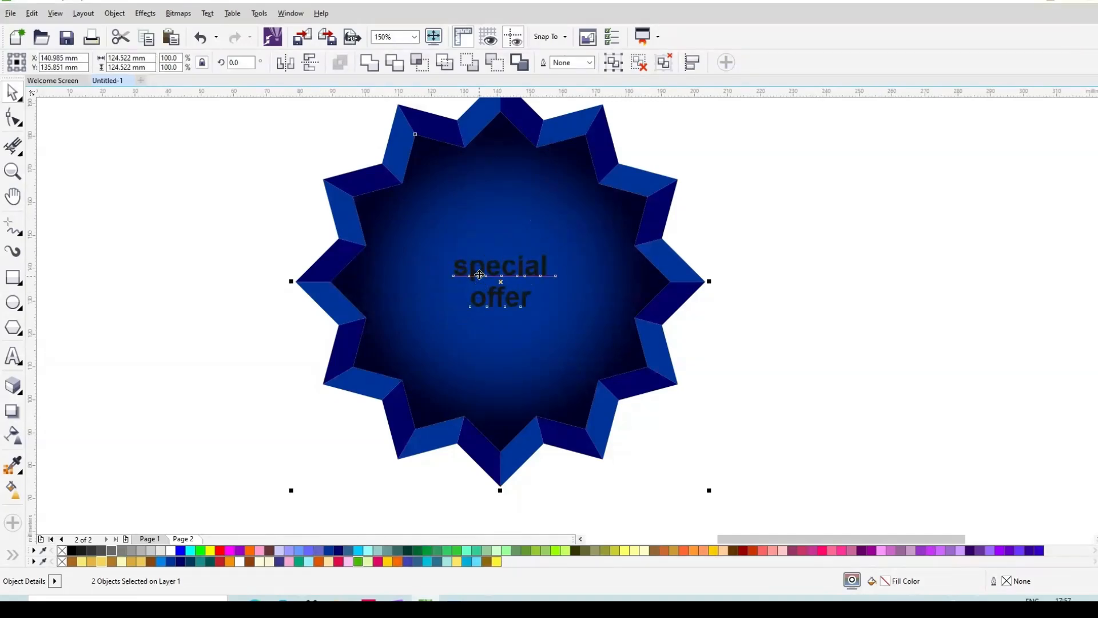
pyautogui.scroll(1, 480, 275)
pyautogui.scroll(-1, 519, 270)
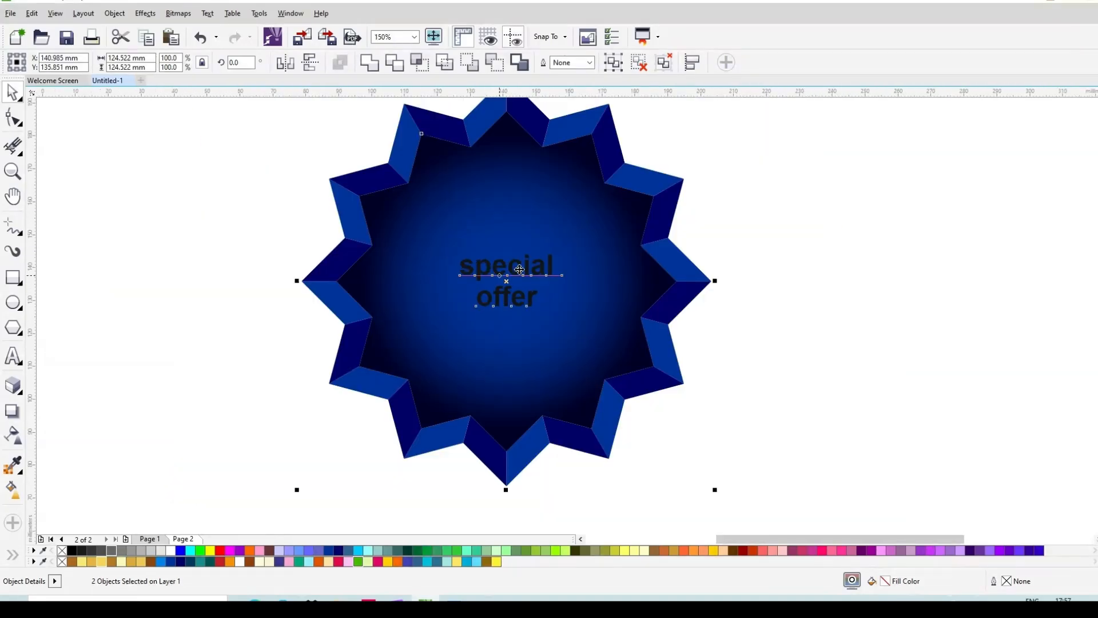
pyautogui.press('Escape')
# Enlarge the text proportionally from its centre to about 60 mm wide so it spans the inner star.
pyautogui.click(541, 273)
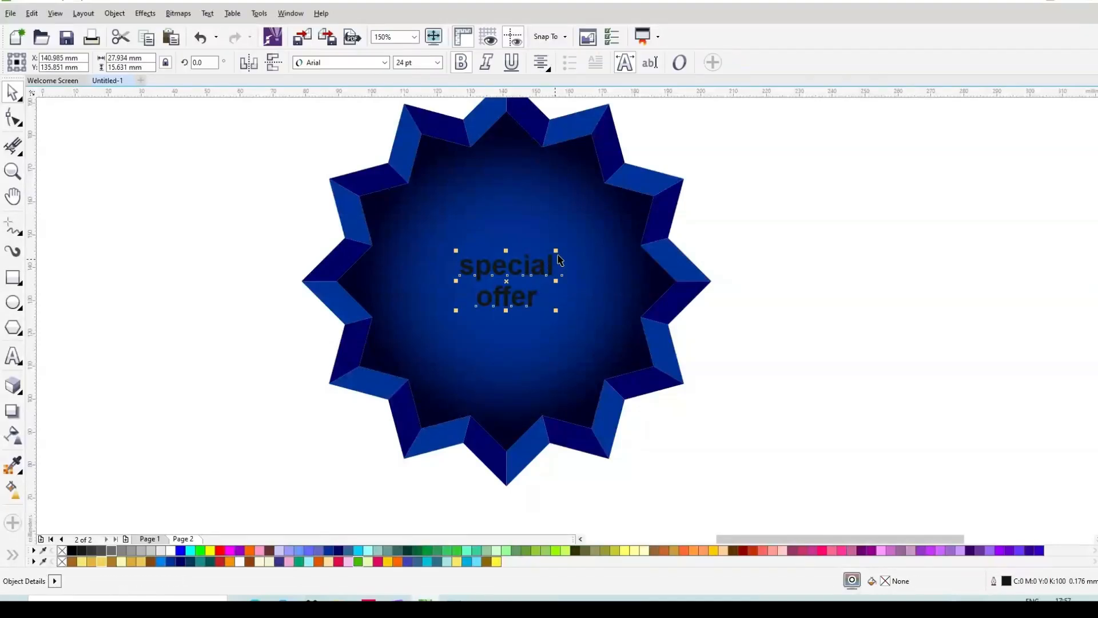
pyautogui.moveTo(557, 252); pyautogui.dragTo(594, 245)
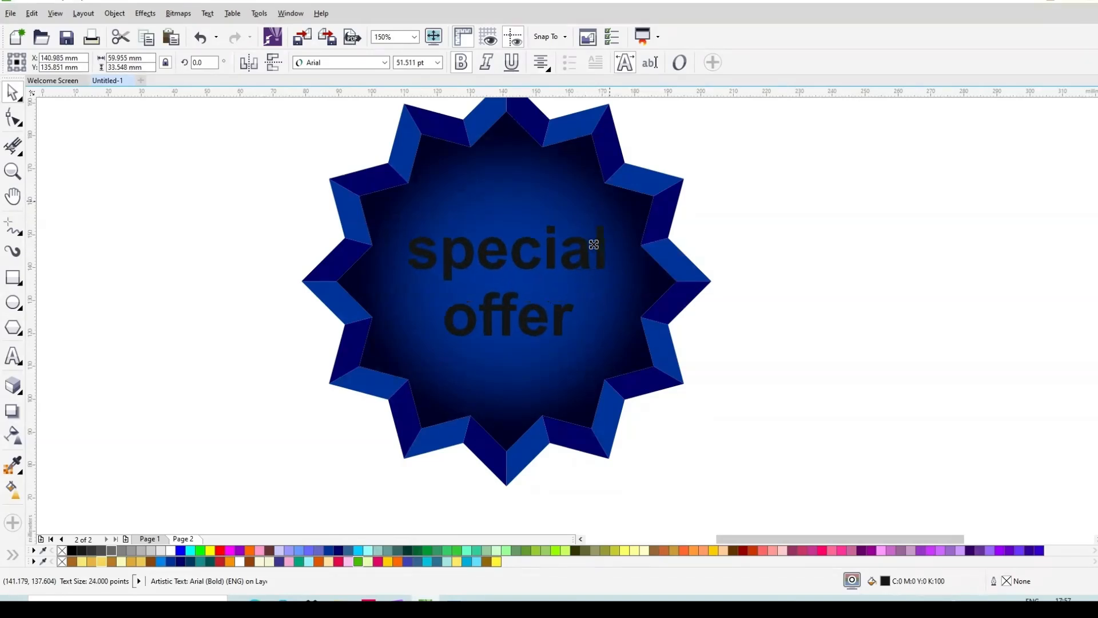
pyautogui.click(507, 275)
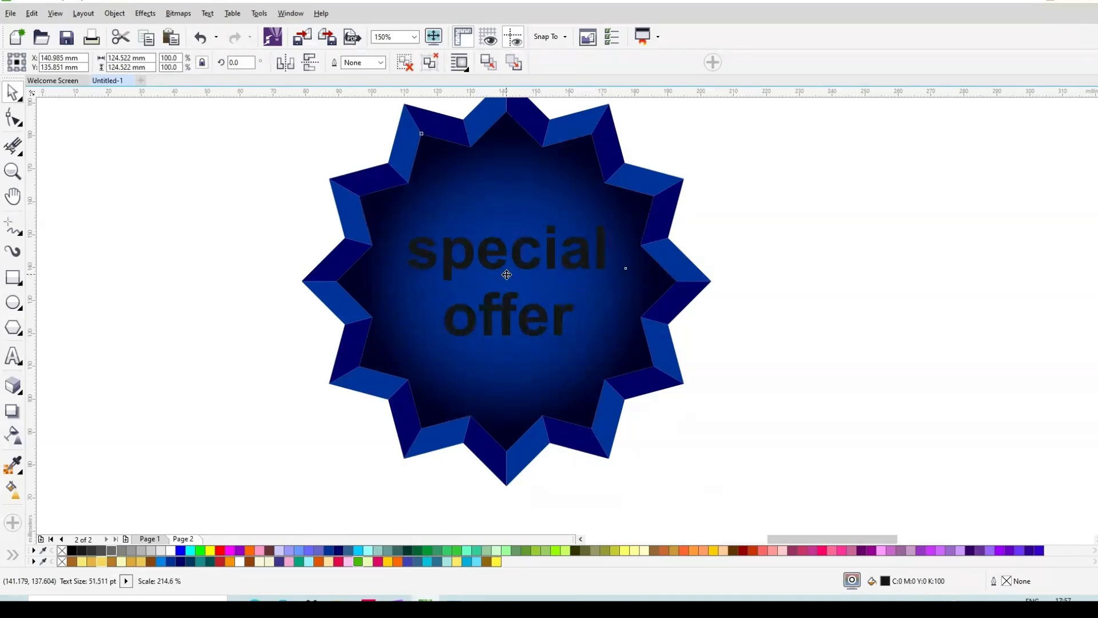
# Fill the "special offer" text with white.
pyautogui.scroll(2, 507, 274)
pyautogui.click(537, 262)
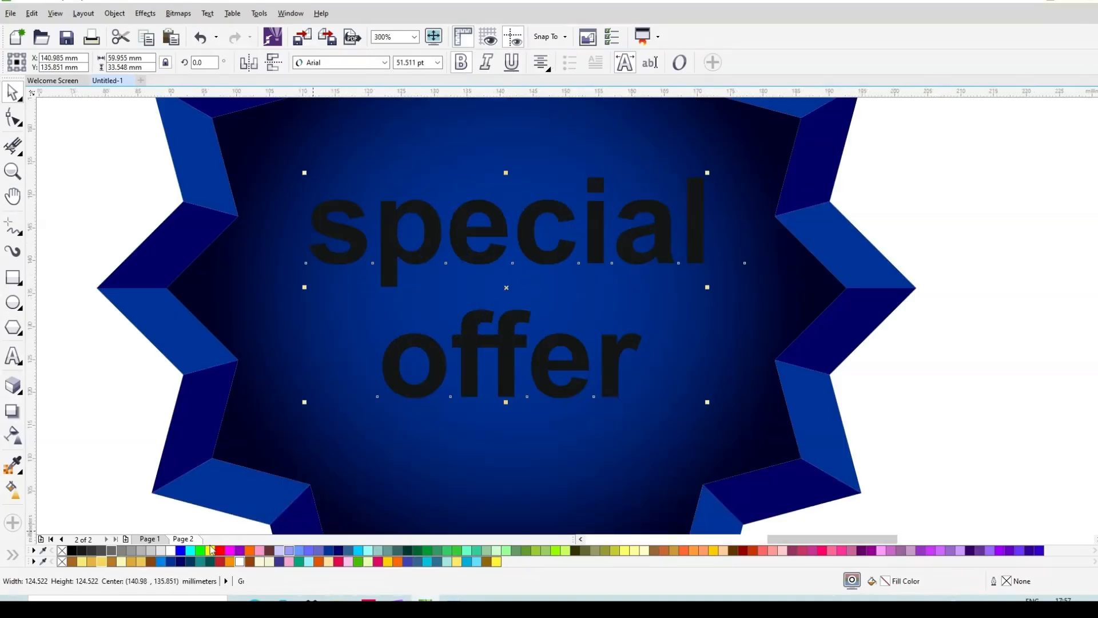
pyautogui.click(170, 550)
pyautogui.scroll(-2, 479, 302)
pyautogui.scroll(4, 567, 240)
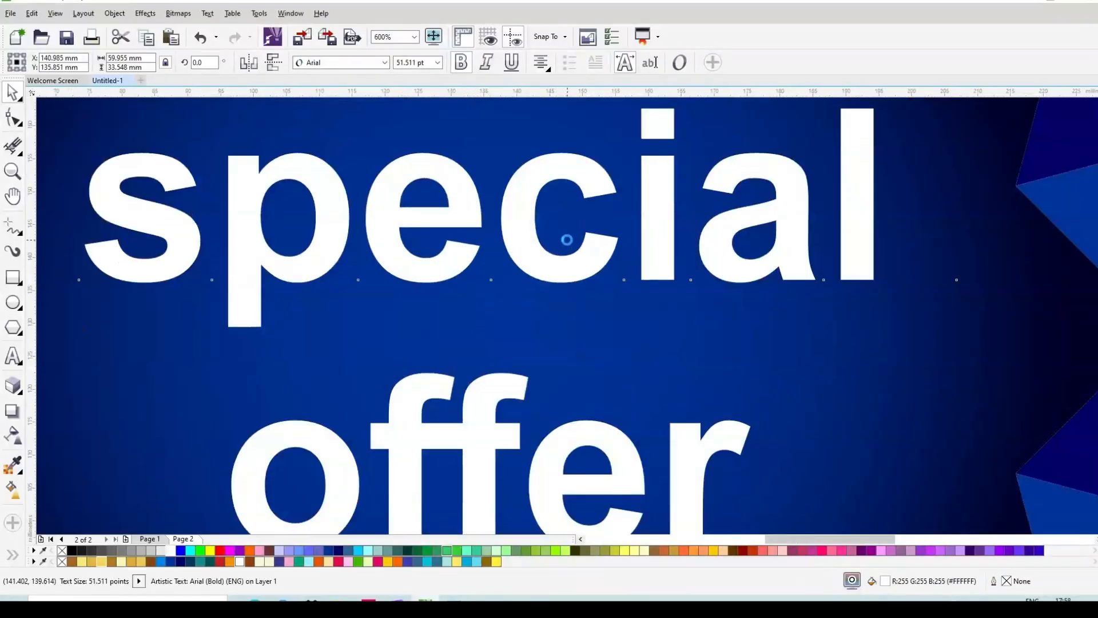
pyautogui.scroll(-2, 567, 240)
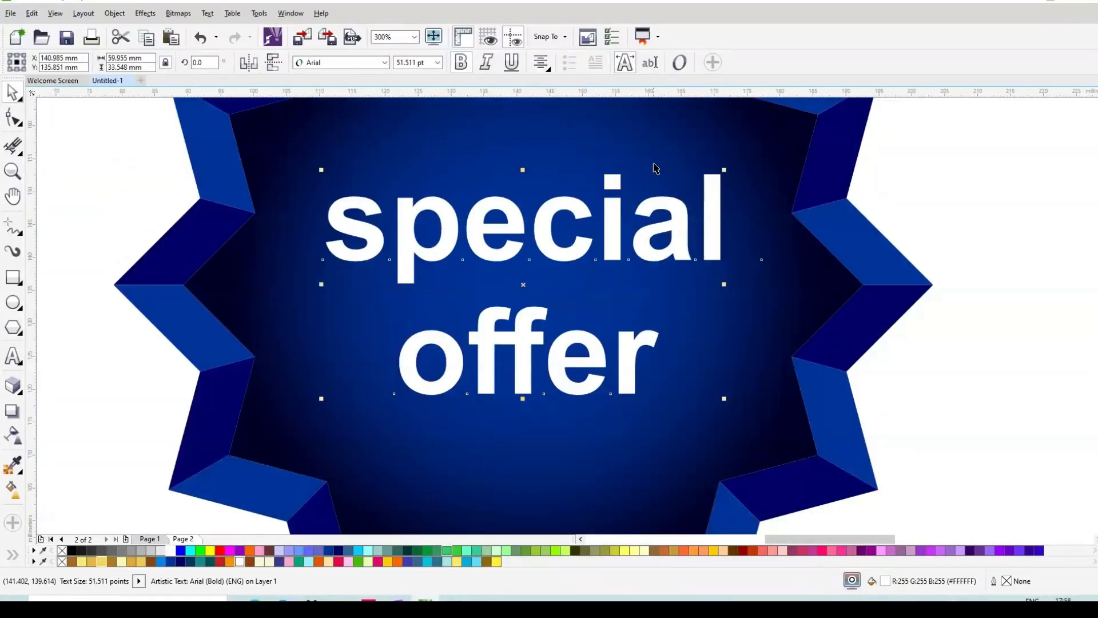
# Convert both words of the text to uppercase and scale the text down from its centre to about 48 pt.
pyautogui.click(649, 64)
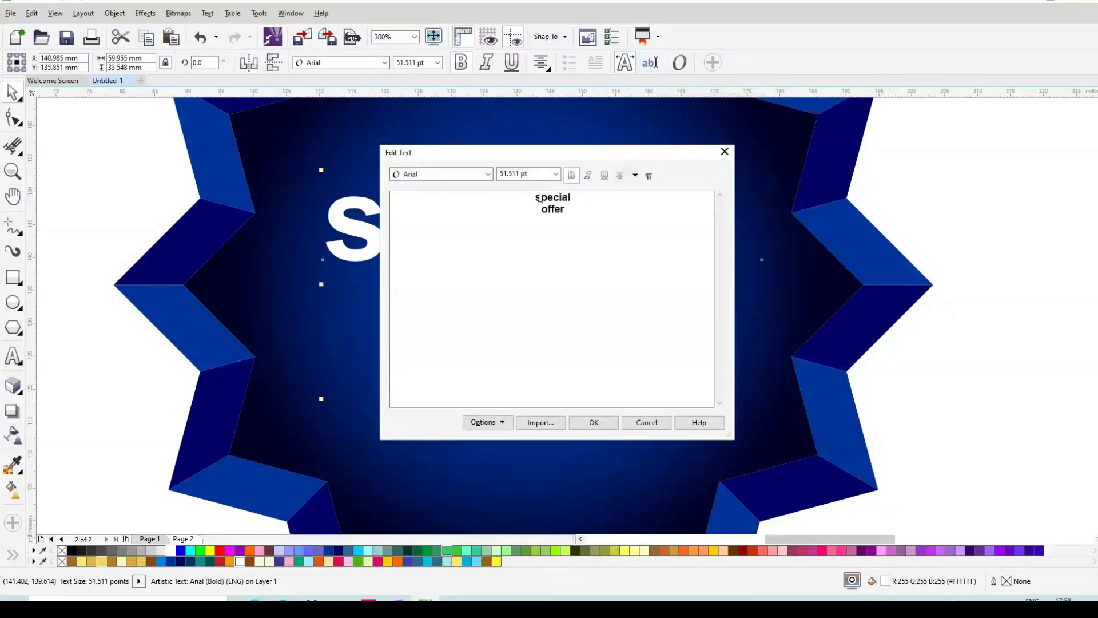
pyautogui.moveTo(543, 203); pyautogui.dragTo(569, 221)
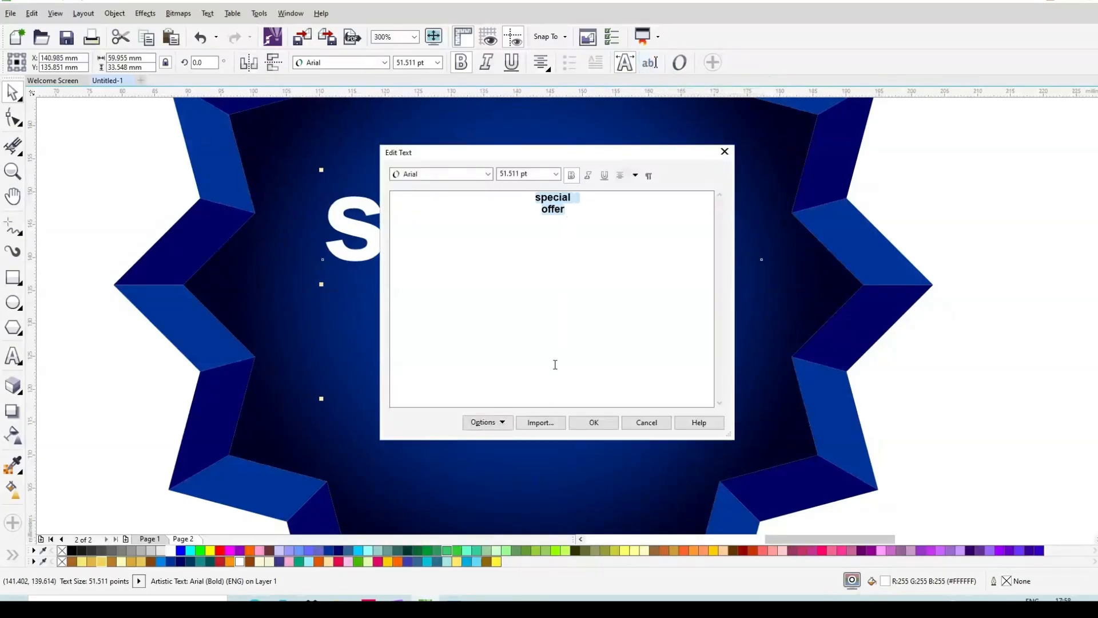
pyautogui.click(502, 425)
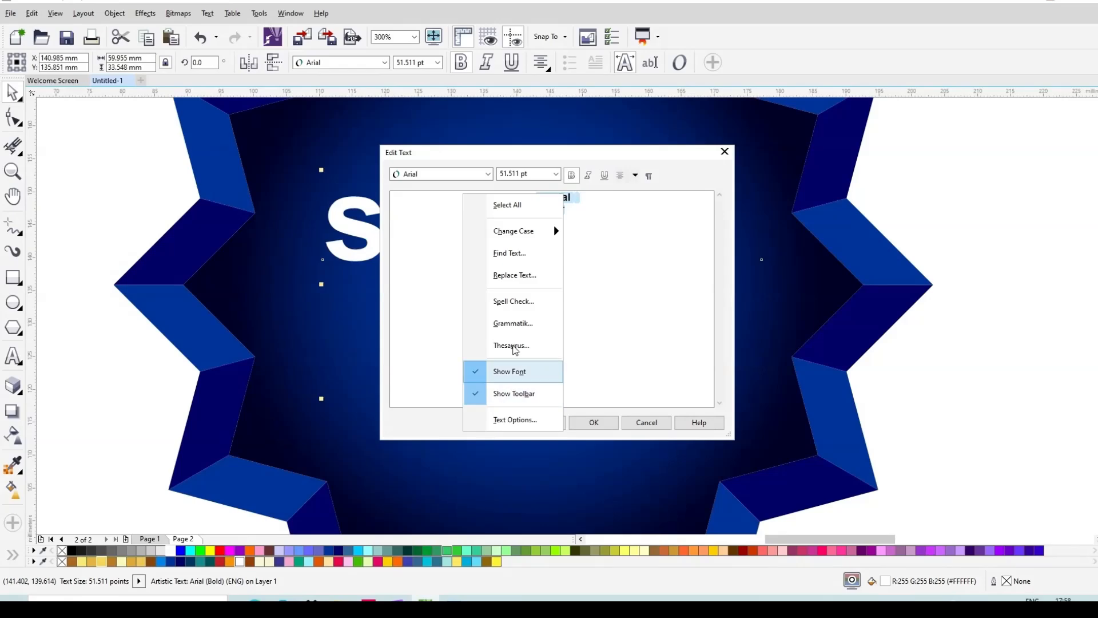
pyautogui.moveTo(531, 240)
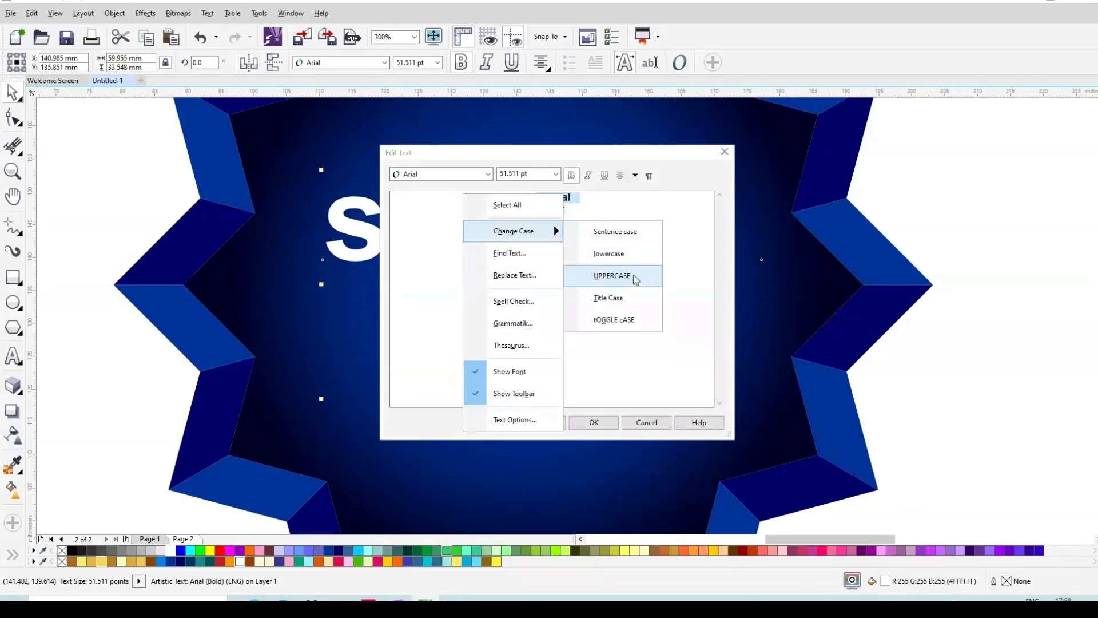
pyautogui.click(613, 275)
pyautogui.click(594, 422)
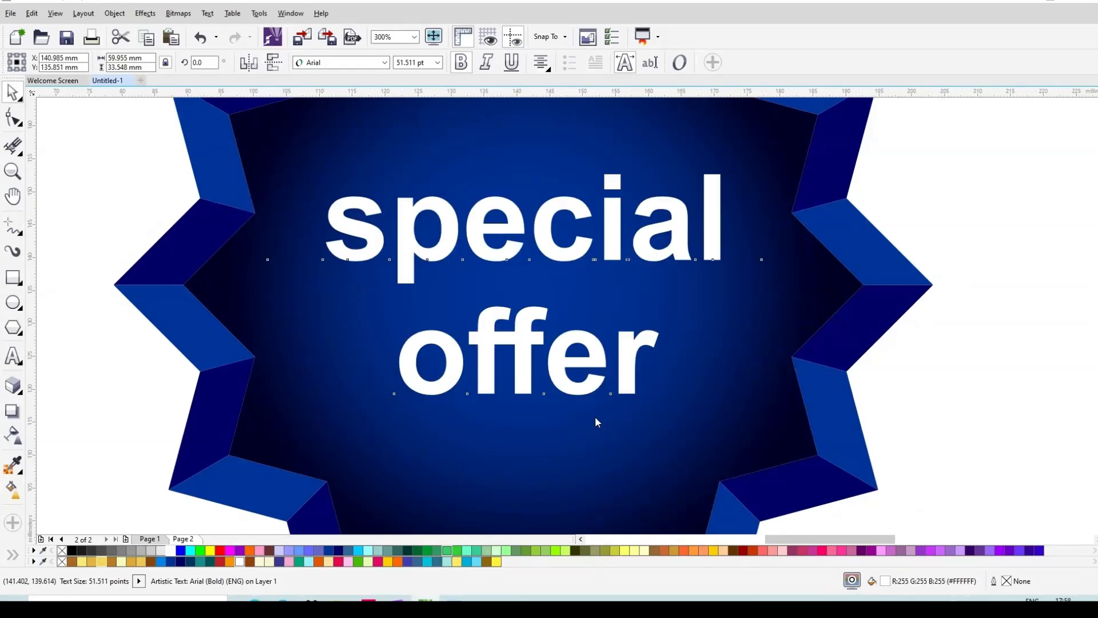
pyautogui.scroll(-2, 601, 290)
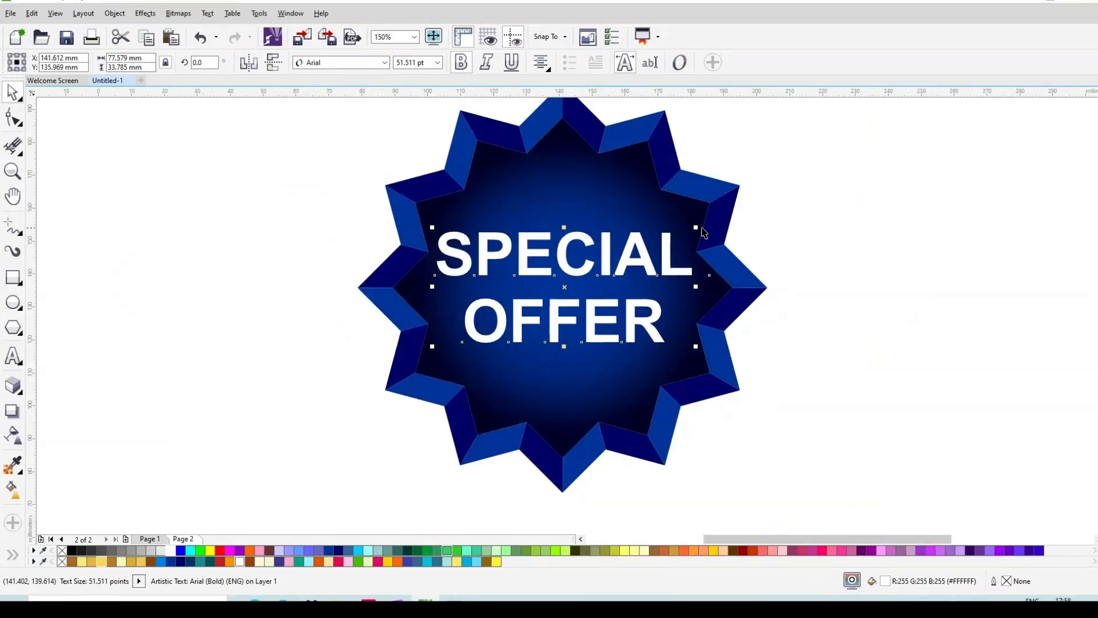
pyautogui.moveTo(695, 228); pyautogui.dragTo(691, 232)
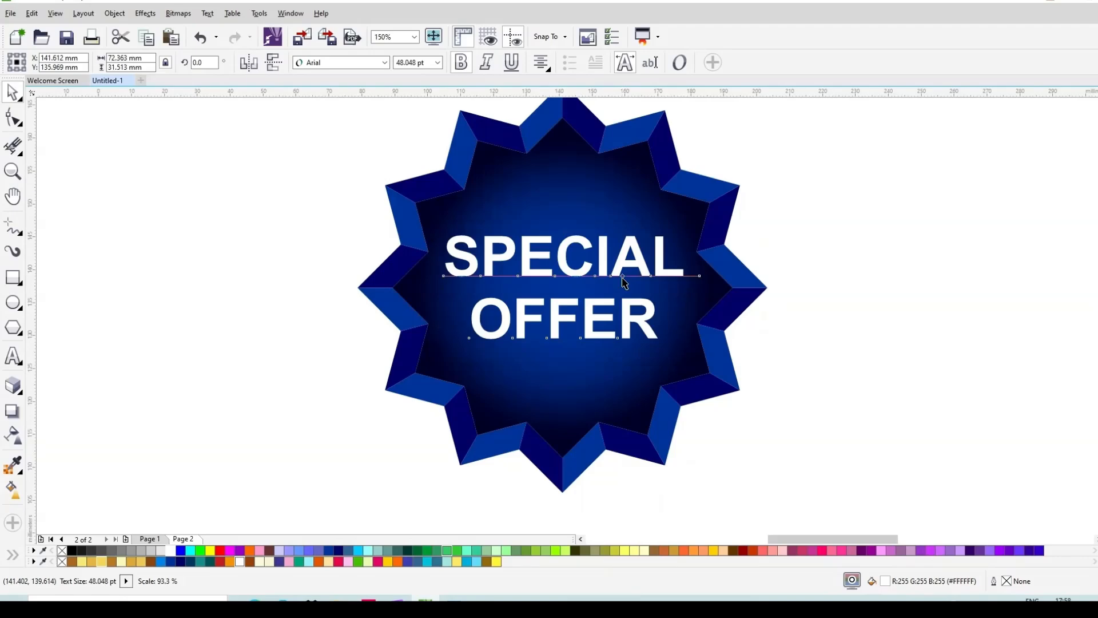
# Extrude the text a short way downward, with the vanishing point just below its centre.
pyautogui.scroll(2, 623, 280)
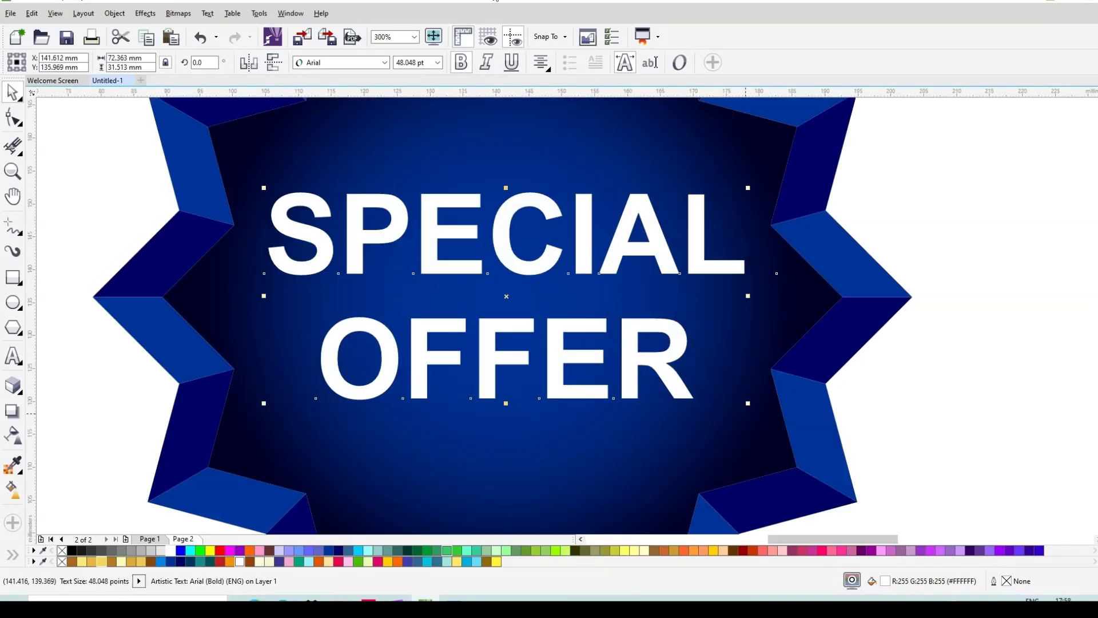
pyautogui.click(13, 385)
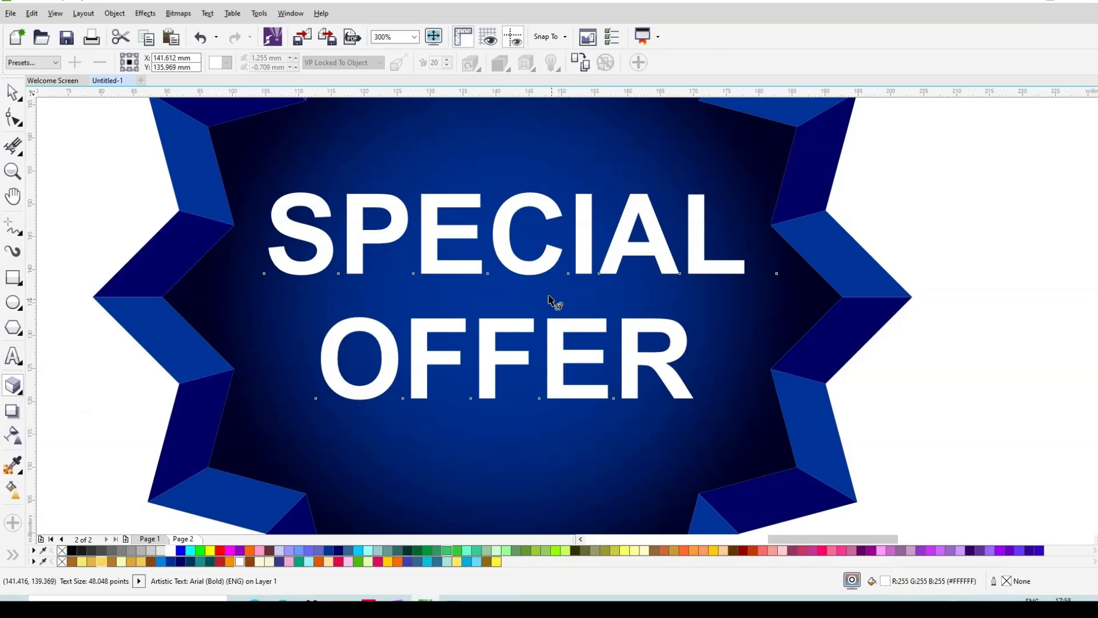
pyautogui.moveTo(525, 273); pyautogui.dragTo(506, 320)
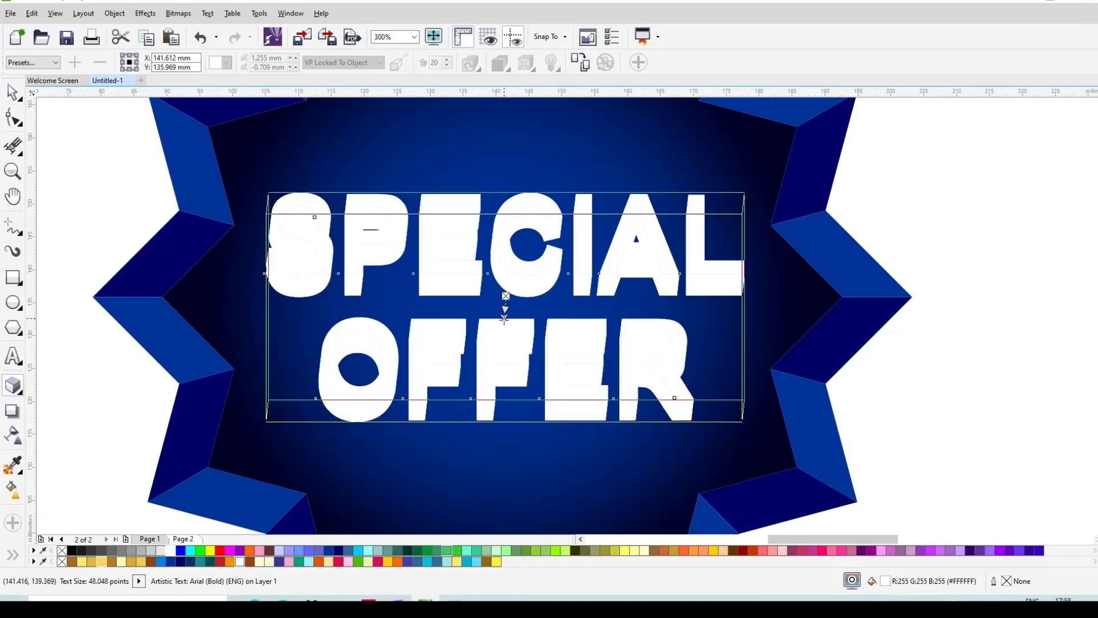
# Set the text extrusion to a solid Deep Navy Blue color.
pyautogui.click(507, 66)
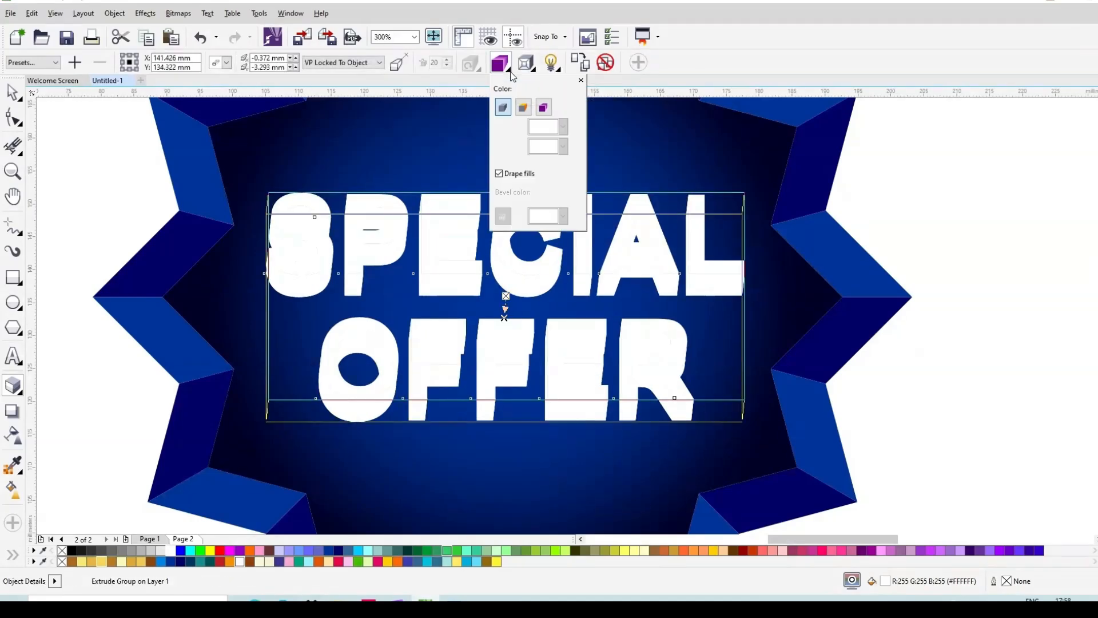
pyautogui.click(529, 111)
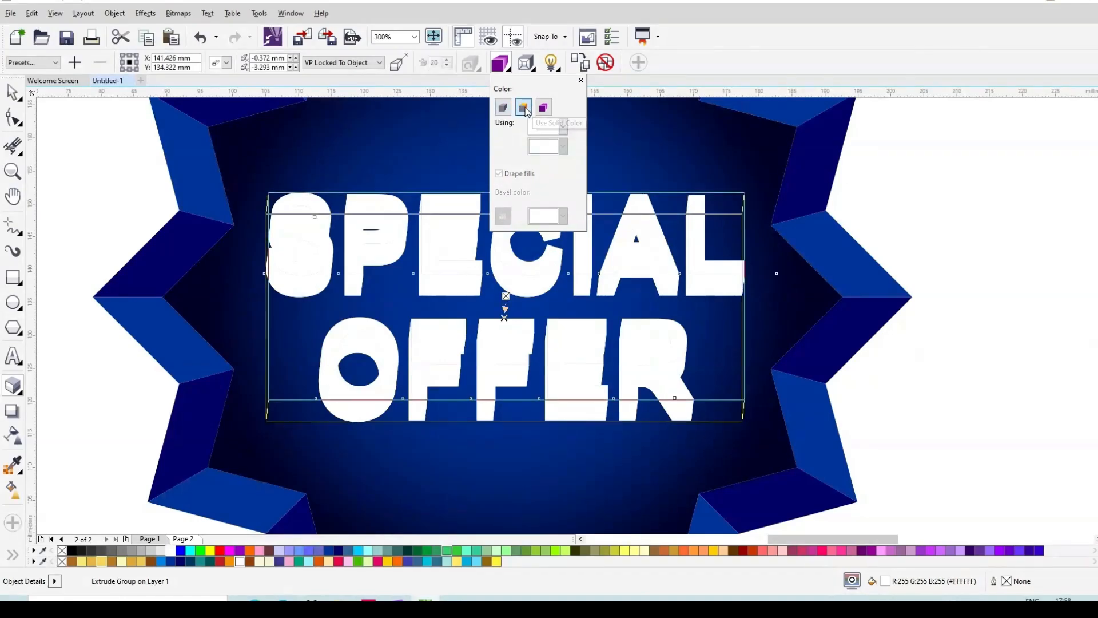
pyautogui.click(564, 127)
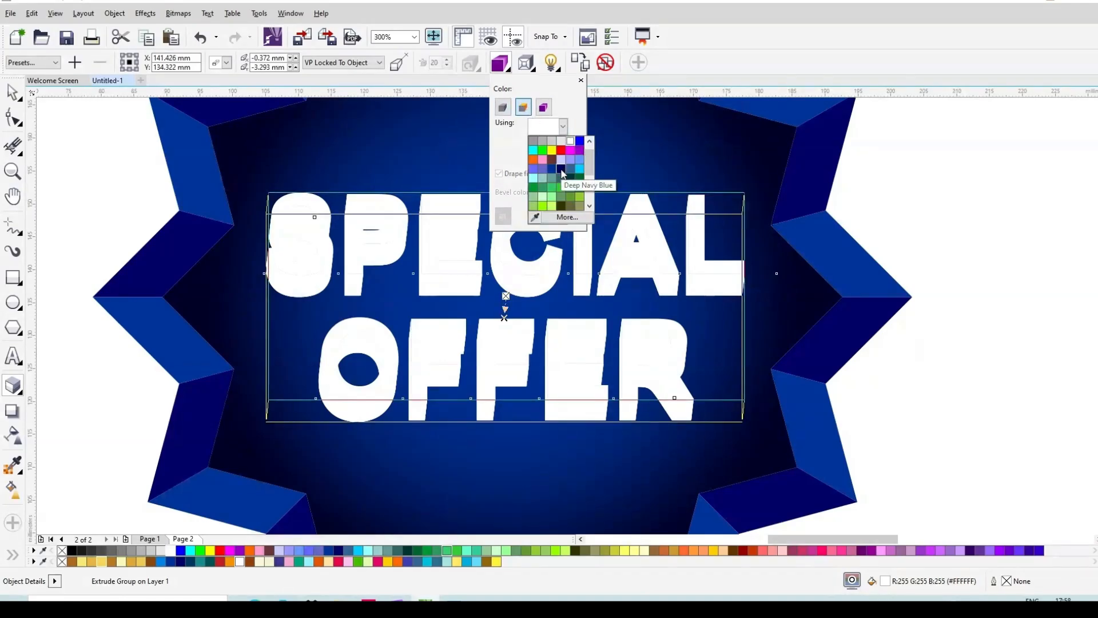
pyautogui.click(562, 169)
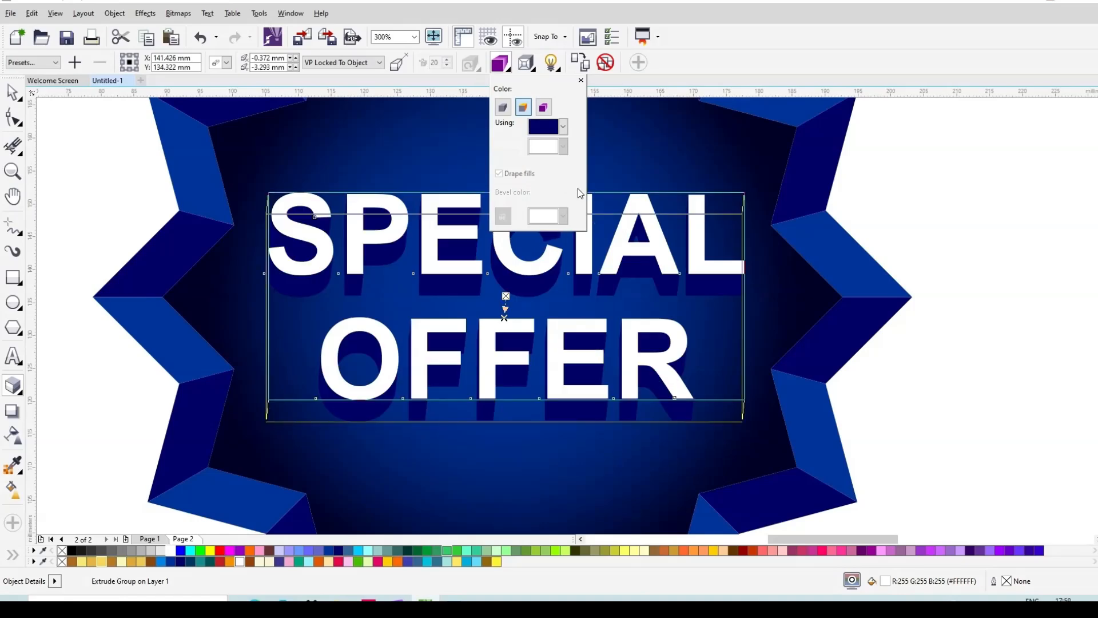
# Reposition the text extrusion's vanishing point to about 0.02 mm horizontally and -1.73 mm vertically for a short, straight-down depth.
pyautogui.scroll(1, 506, 317)
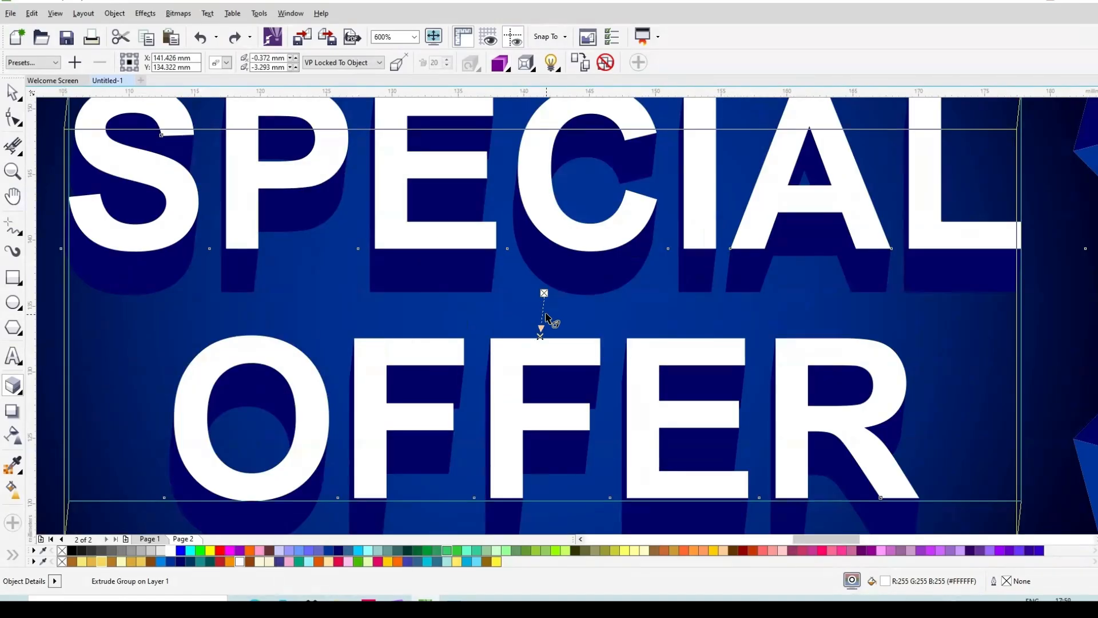
pyautogui.moveTo(541, 333); pyautogui.dragTo(559, 321)
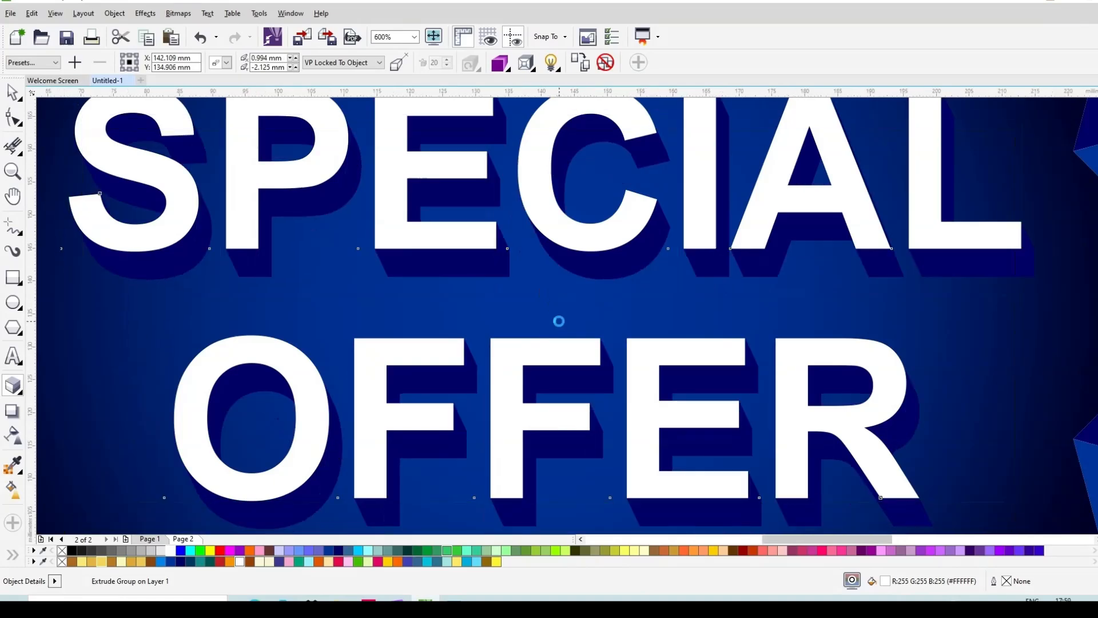
pyautogui.scroll(-1, 558, 320)
pyautogui.scroll(1, 558, 321)
pyautogui.moveTo(556, 323)
pyautogui.mouseDown()
pyautogui.moveTo(571, 304)
pyautogui.moveTo(543, 313)
pyautogui.mouseUp()
pyautogui.scroll(-1, 554, 314)
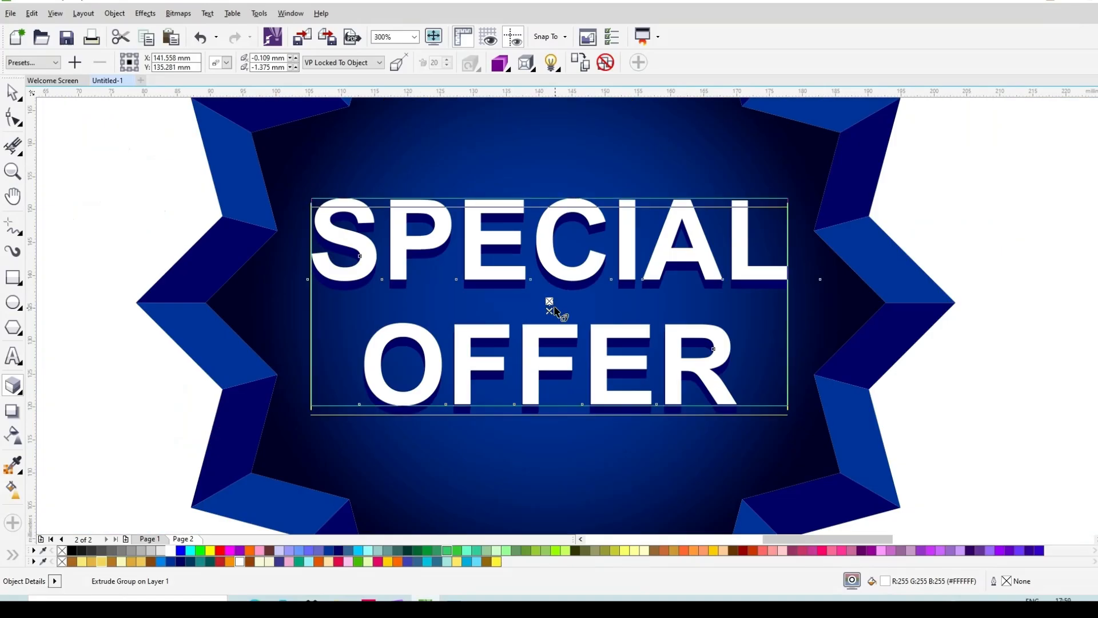
pyautogui.scroll(1, 556, 314)
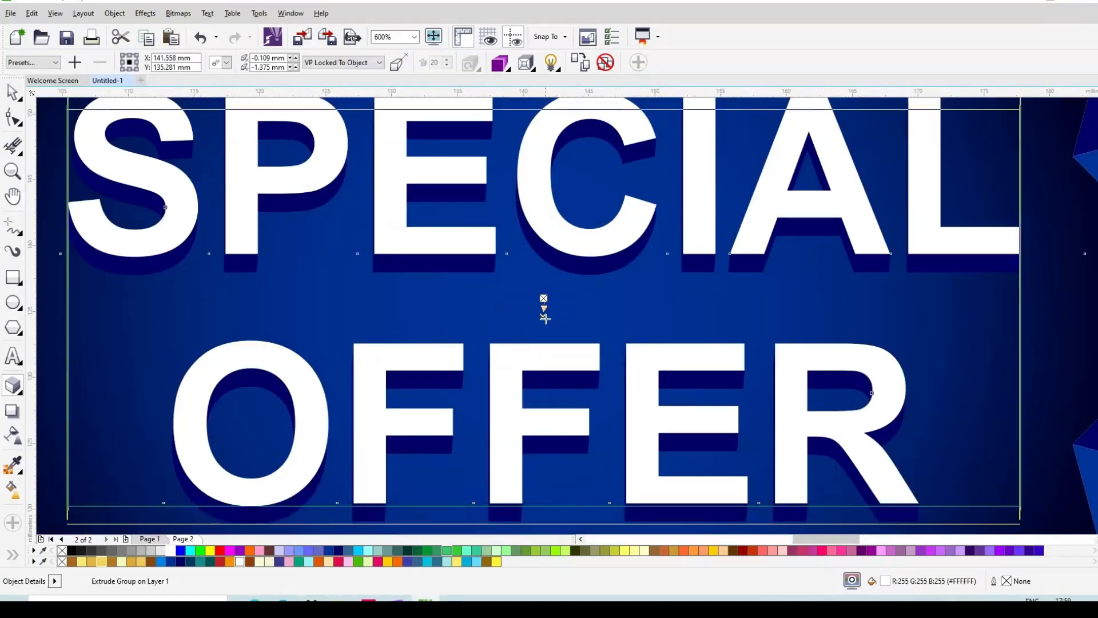
pyautogui.moveTo(545, 319); pyautogui.dragTo(544, 319)
pyautogui.scroll(-1, 595, 263)
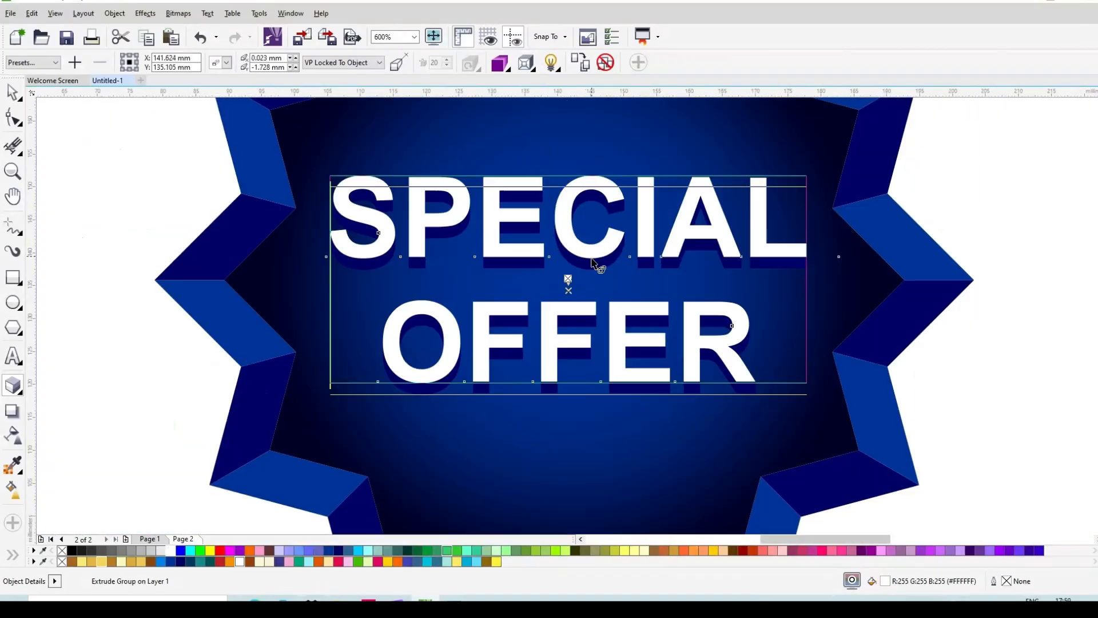
# Select the "SPECIAL OFFER" text together with its extrusion and group them.
pyautogui.click(12, 93)
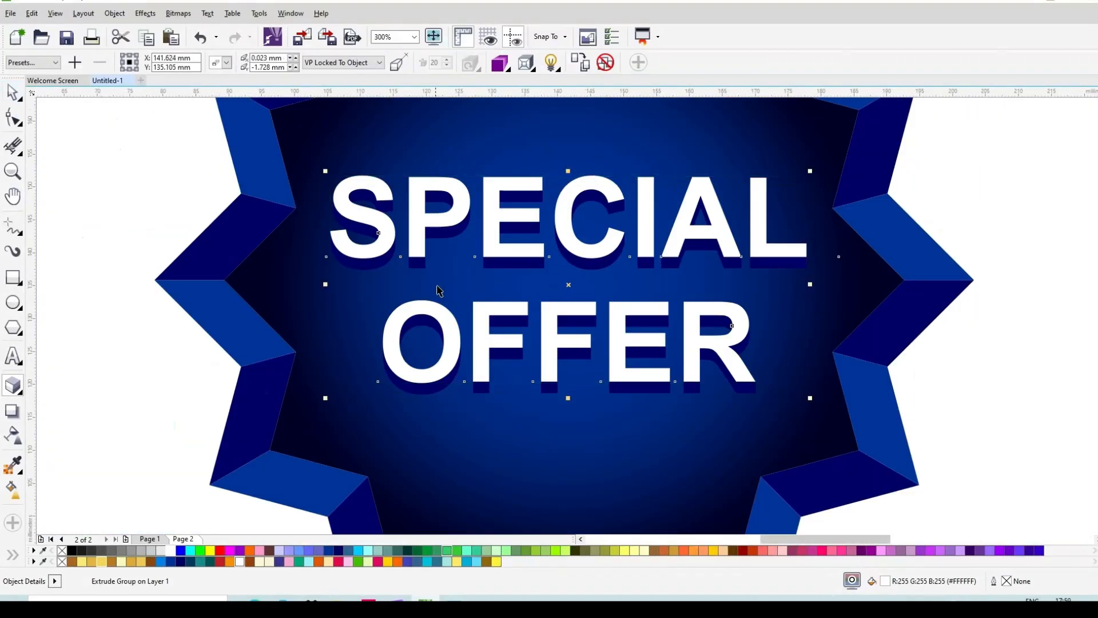
pyautogui.click(13, 412)
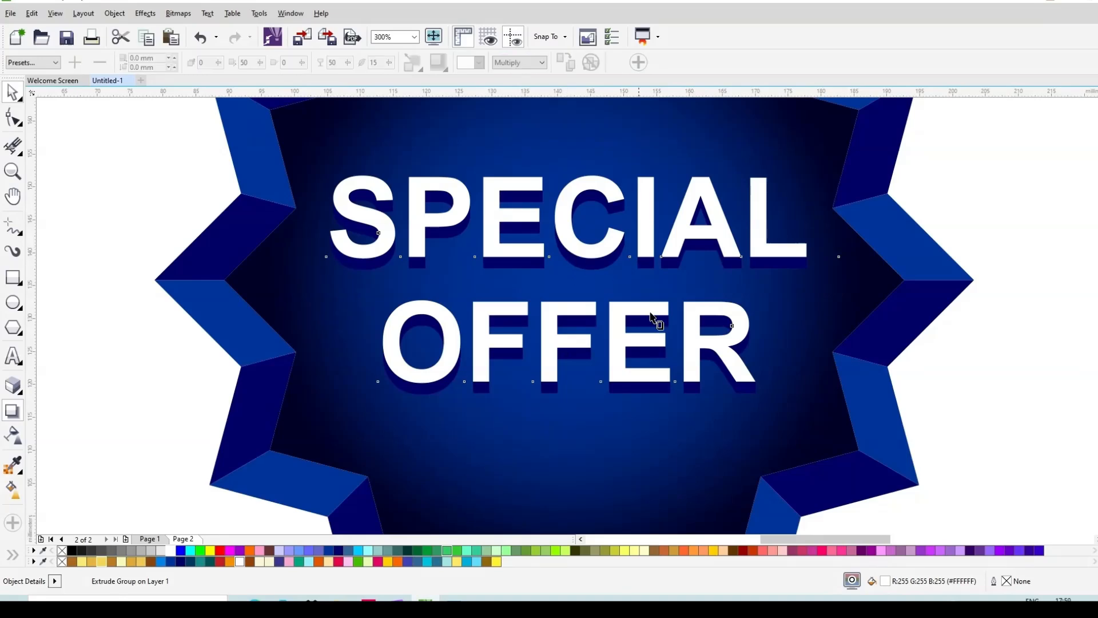
pyautogui.click(12, 93)
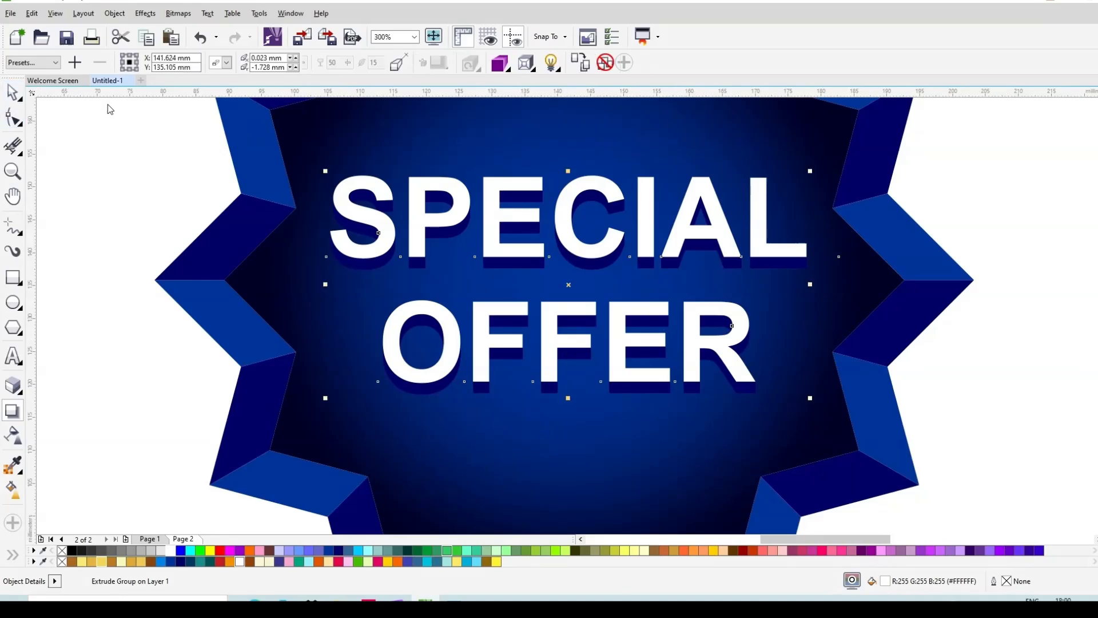
pyautogui.click(169, 138)
pyautogui.moveTo(172, 135); pyautogui.dragTo(895, 456)
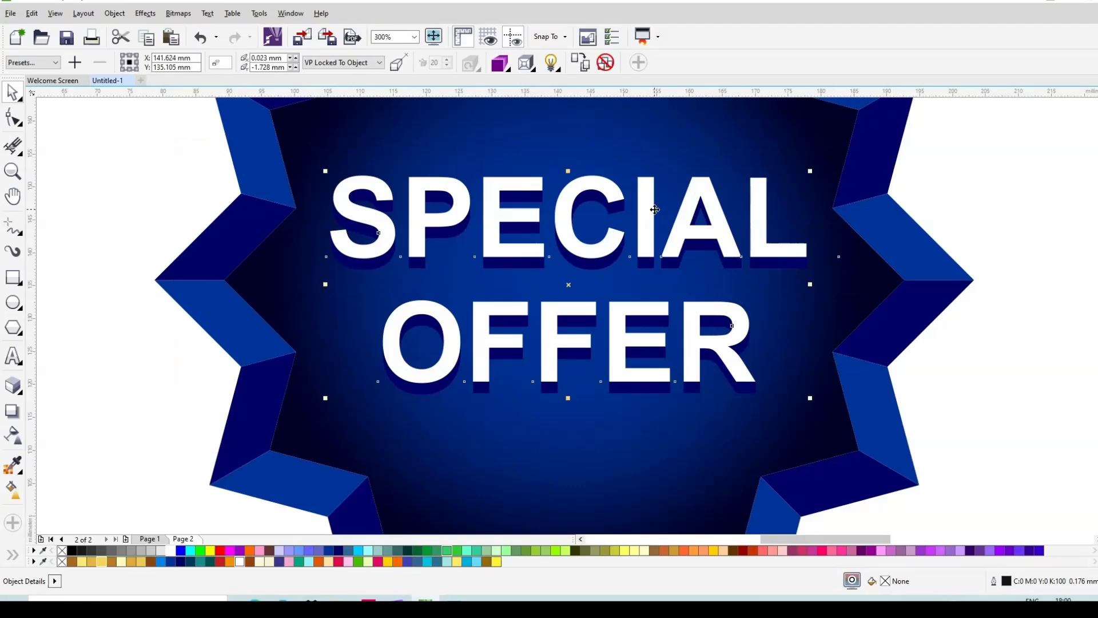
pyautogui.hotkey('ctrl', 'g')
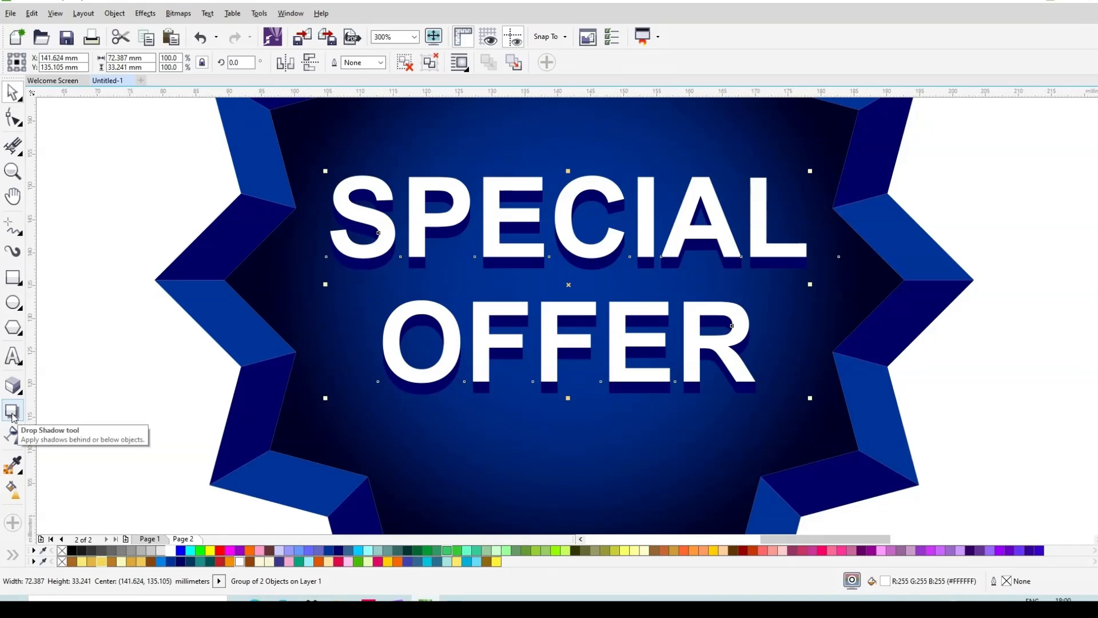
# Add a drop shadow to the grouped text with an opacity of 60 and a feathering of 5.
pyautogui.click(13, 413)
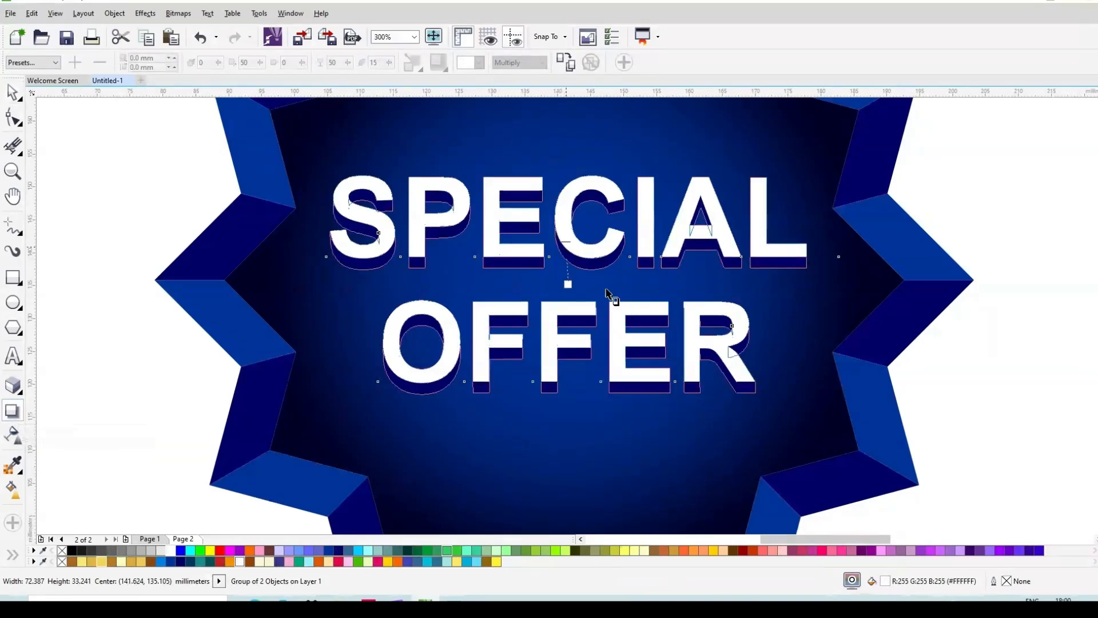
pyautogui.moveTo(643, 330); pyautogui.dragTo(640, 326)
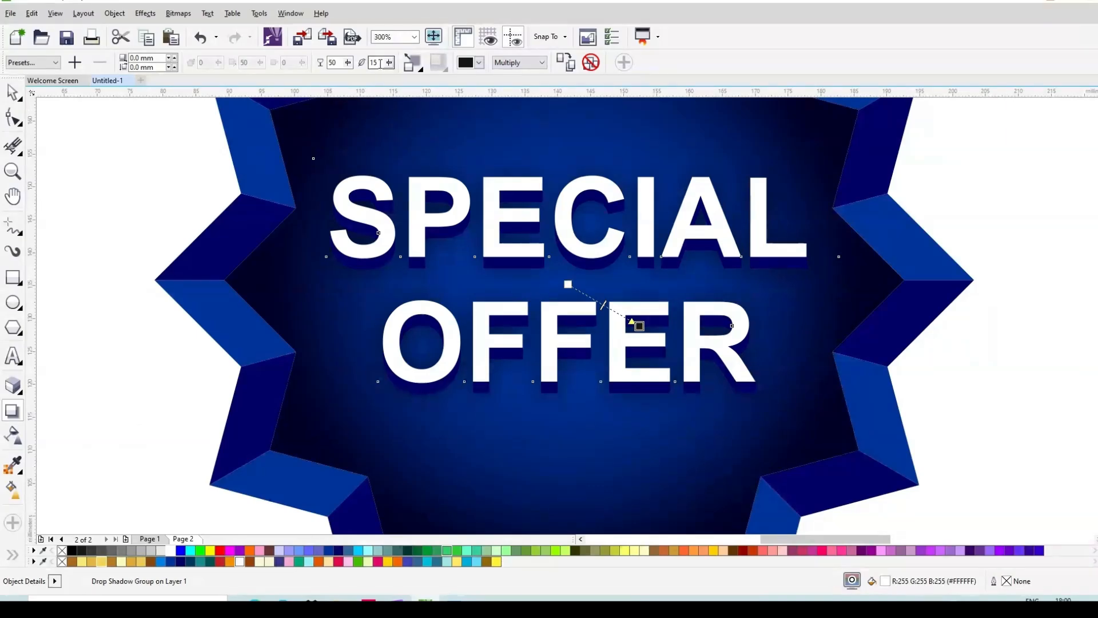
pyautogui.doubleClick(380, 64)
pyautogui.write('5')
pyautogui.press('Return')
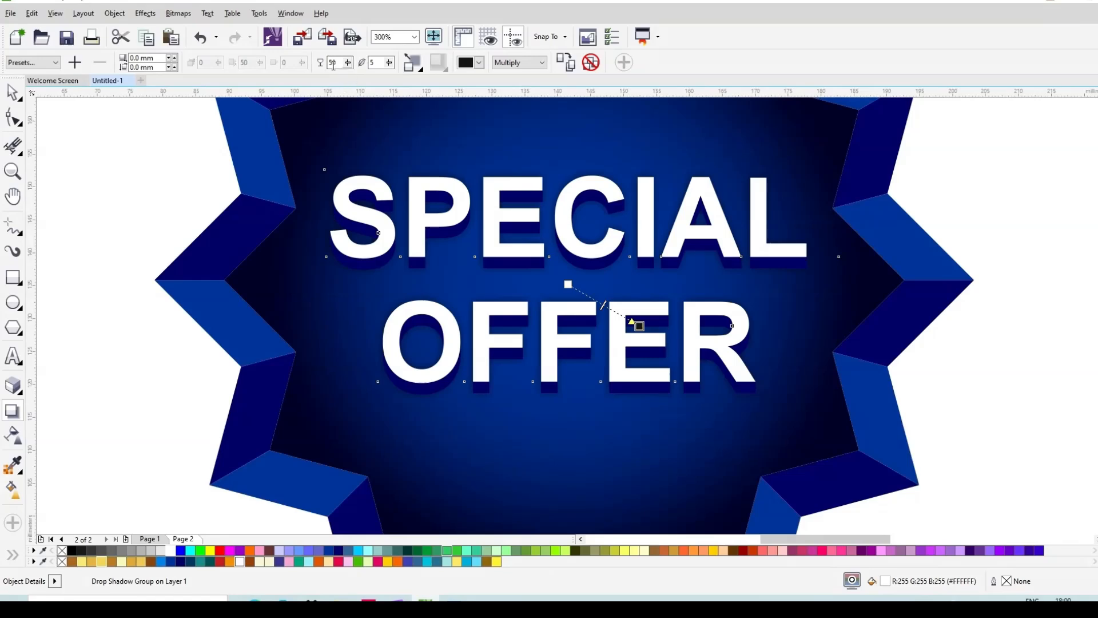
pyautogui.write('6')
# Offset the text's drop shadow diagonally to about 1.63 mm right and 1.79 mm down.
pyautogui.moveTo(636, 325)
pyautogui.mouseDown()
pyautogui.moveTo(677, 388)
pyautogui.moveTo(648, 340)
pyautogui.mouseUp()
pyautogui.moveTo(662, 373); pyautogui.dragTo(686, 406)
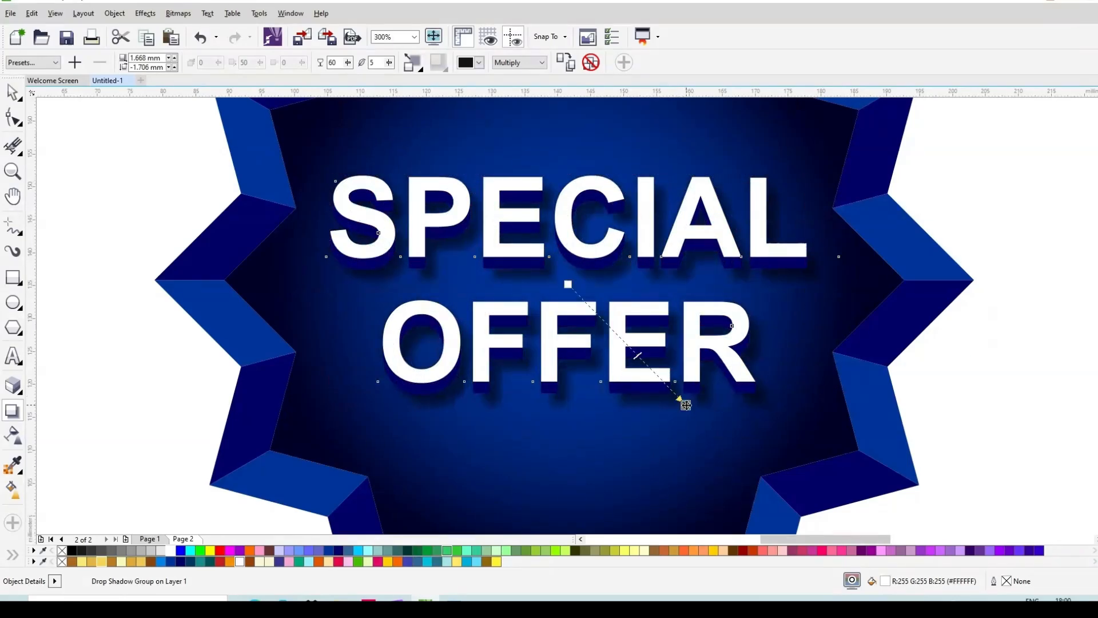
pyautogui.moveTo(684, 406); pyautogui.dragTo(678, 405)
pyautogui.press('space')
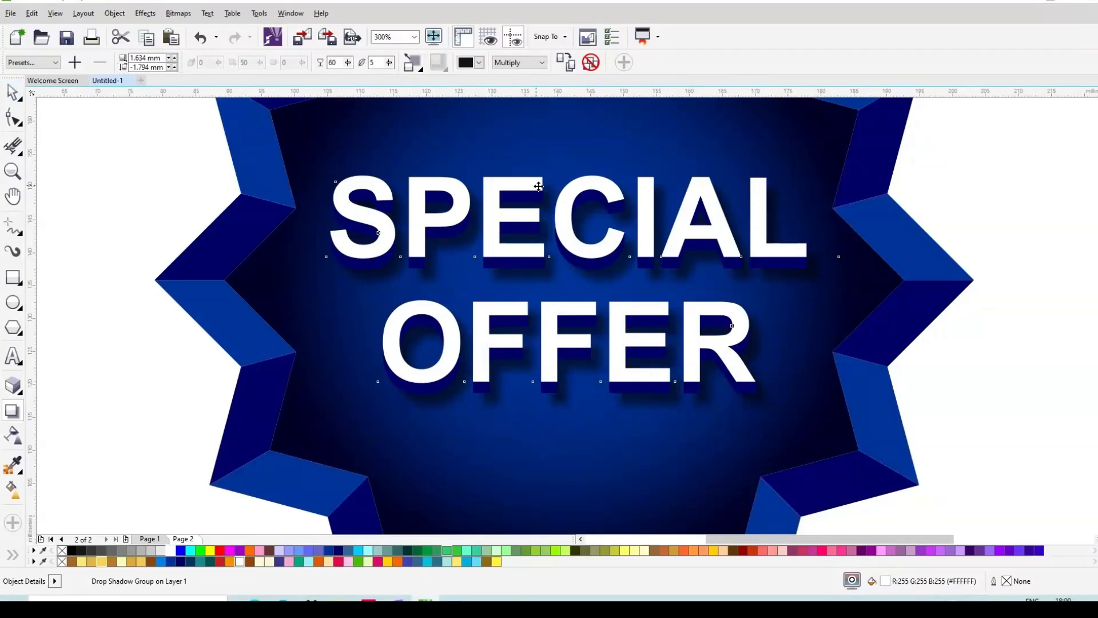
# Deselect the text and examine its extrusion and drop shadow up close and against the whole badge.
pyautogui.scroll(-4, 540, 182)
pyautogui.click(794, 236)
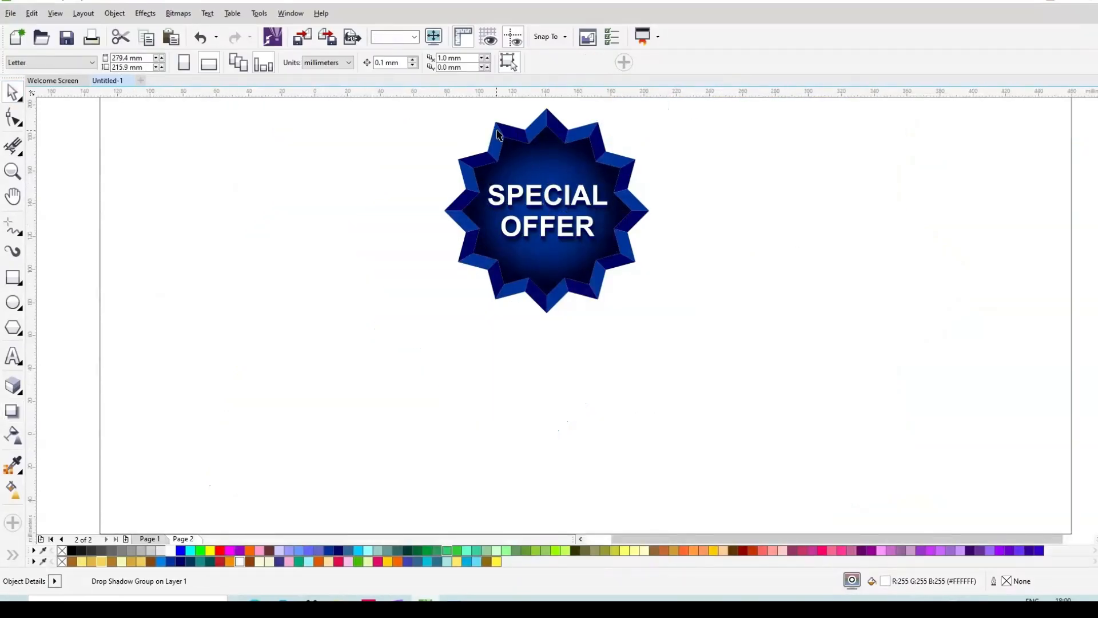
pyautogui.scroll(1, 511, 141)
pyautogui.scroll(1, 532, 181)
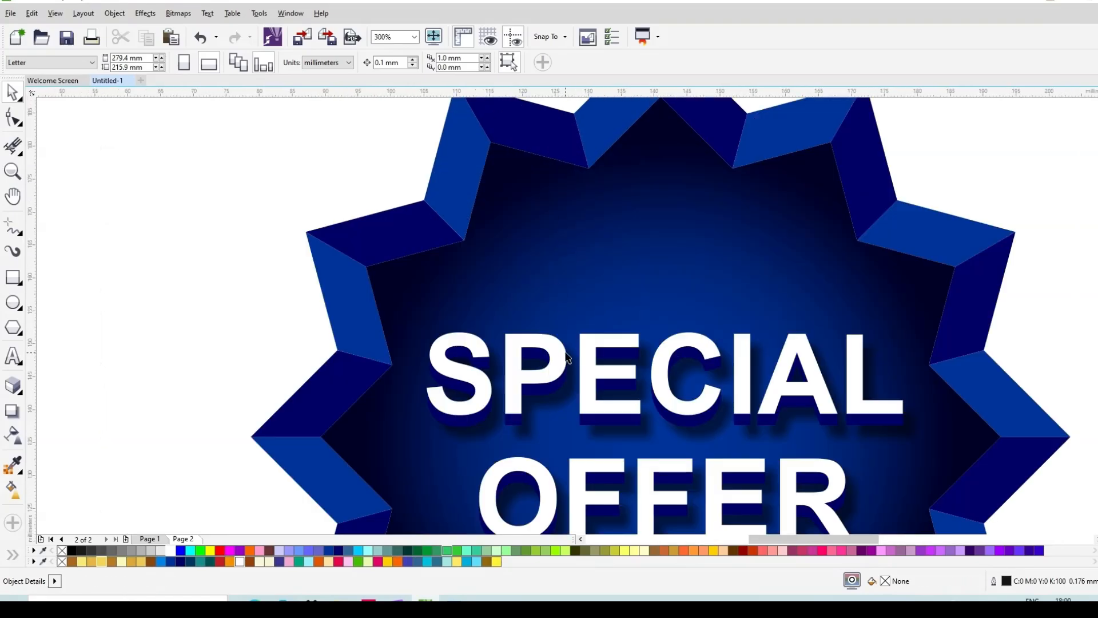
pyautogui.scroll(2, 566, 356)
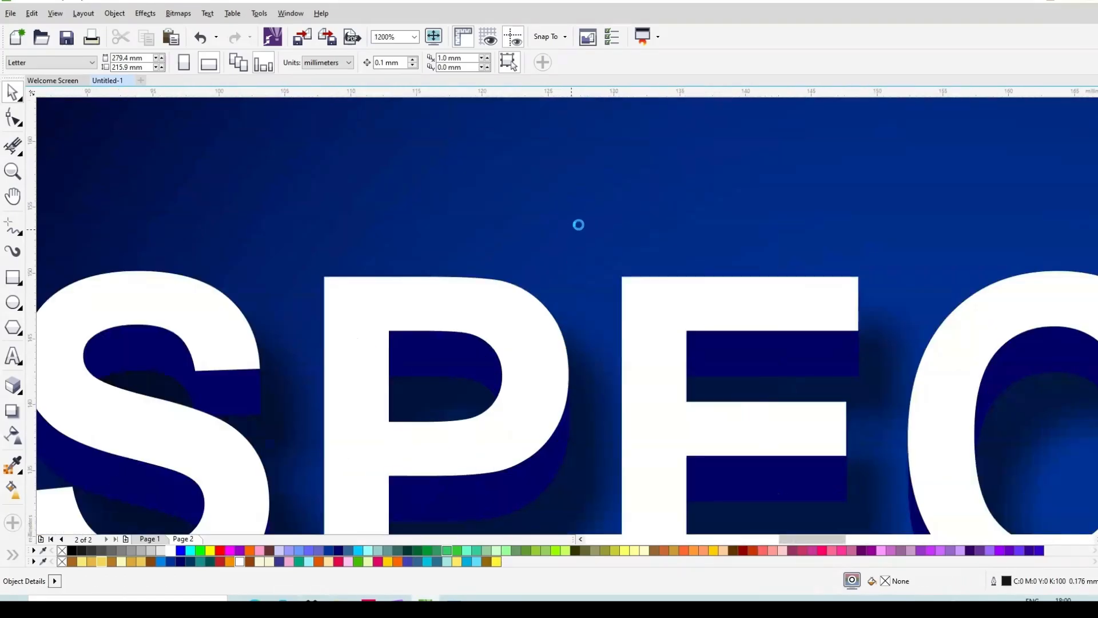
pyautogui.scroll(-2, 579, 225)
pyautogui.scroll(-1, 583, 226)
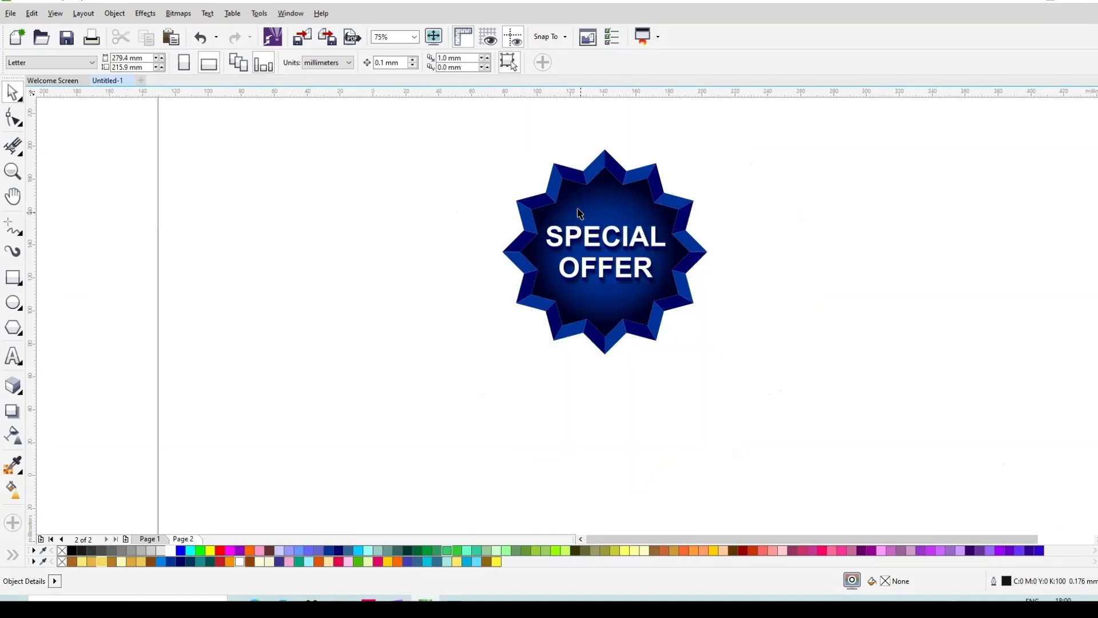
# Group the star, its gradient centre and the lettering into one badge object, and deselect it.
pyautogui.moveTo(445, 116); pyautogui.dragTo(776, 445)
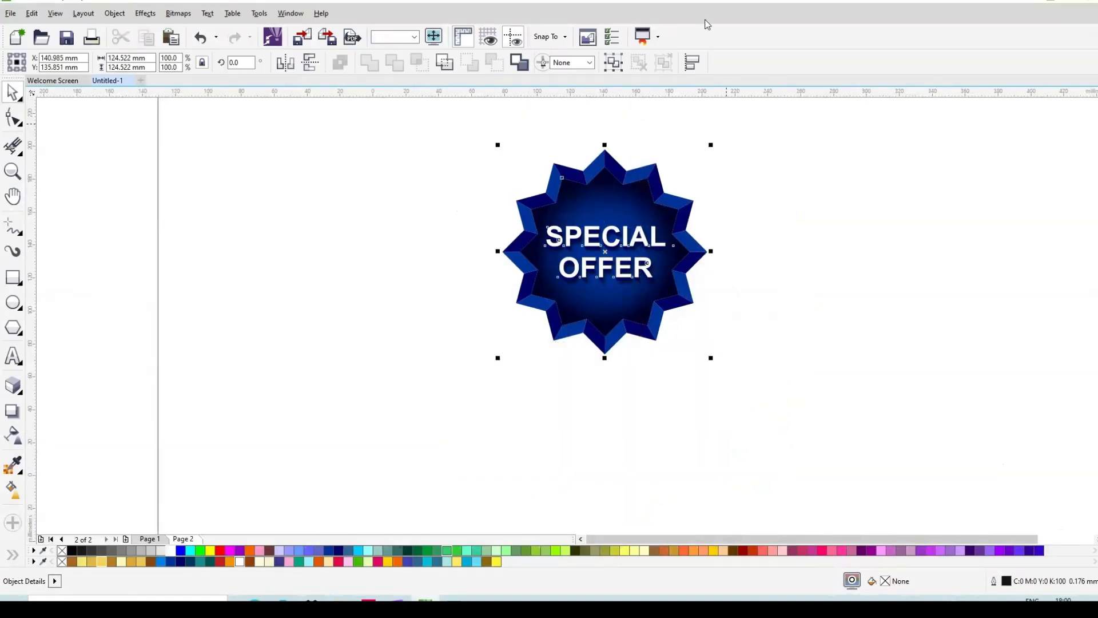
pyautogui.click(612, 60)
pyautogui.scroll(1, 626, 179)
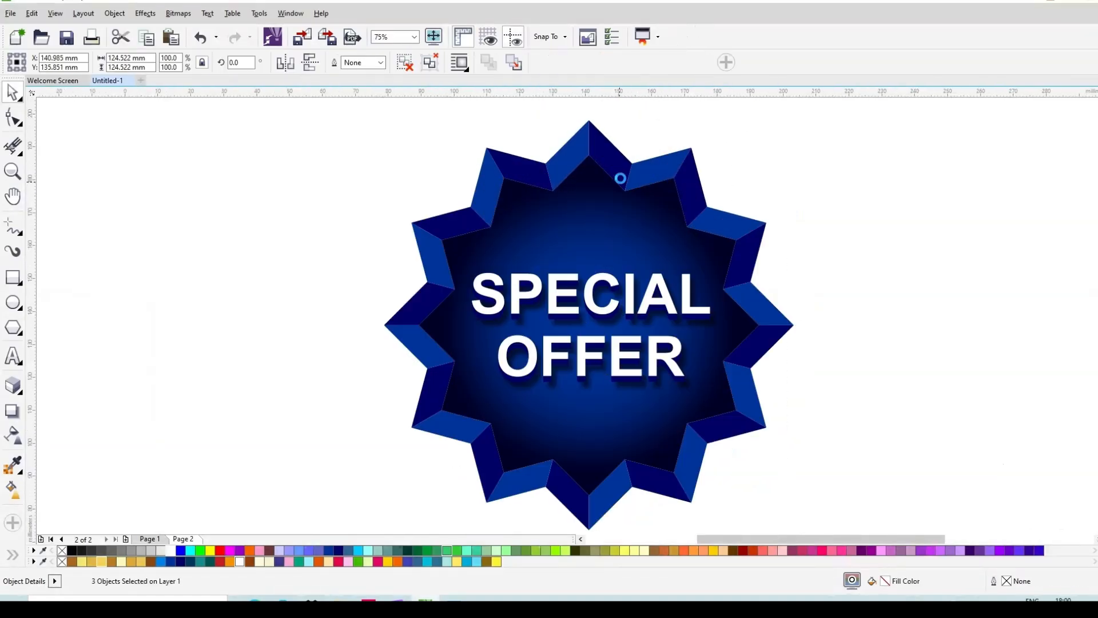
pyautogui.press('Escape')
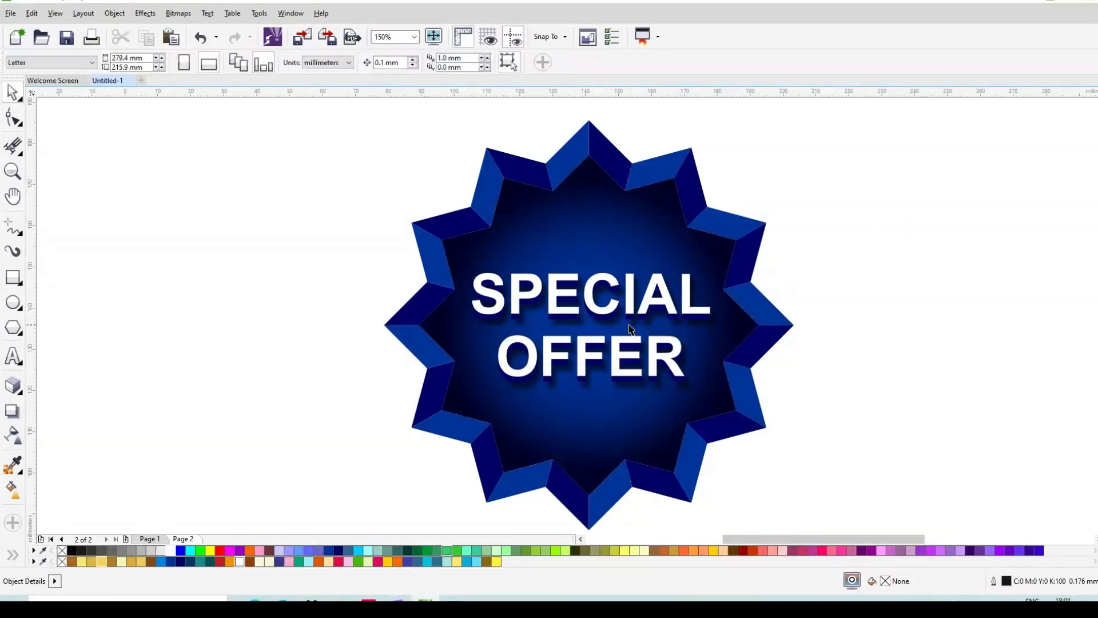
pyautogui.scroll(1, 630, 326)
pyautogui.scroll(-1, 610, 257)
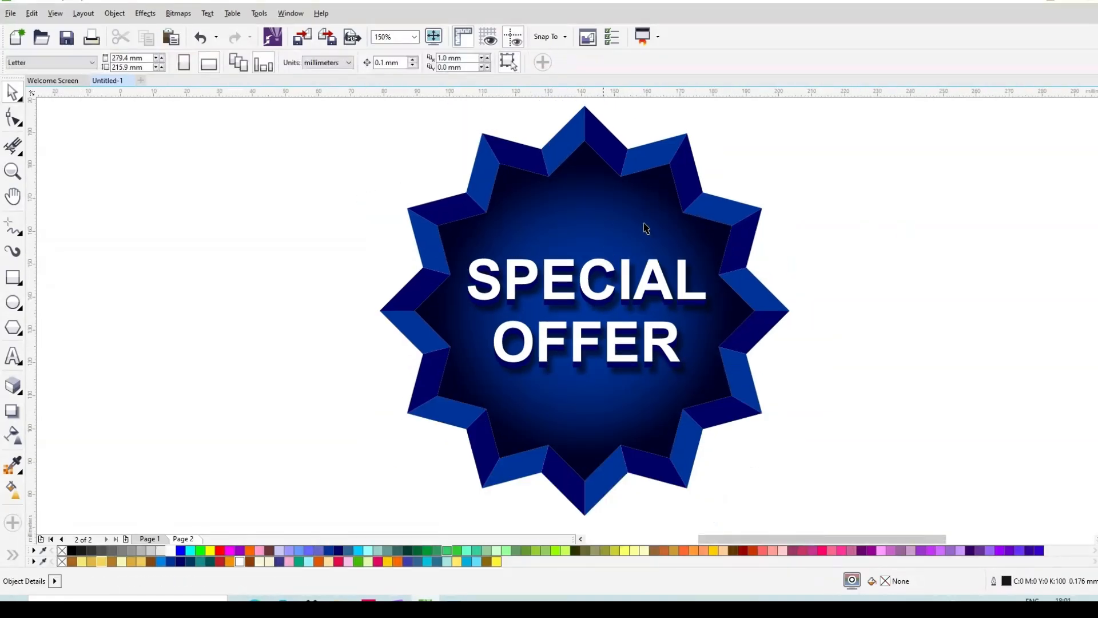